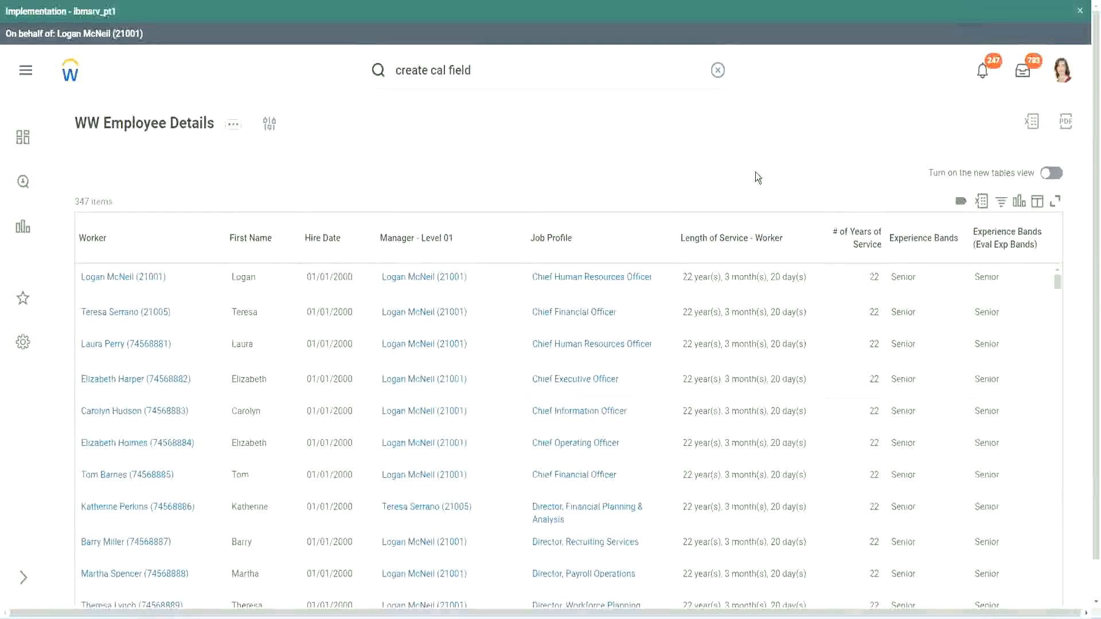
# - Copy the name of the Evaluate Expression calculated field that derives experience bands from years of service
pyautogui.click(956, 277)
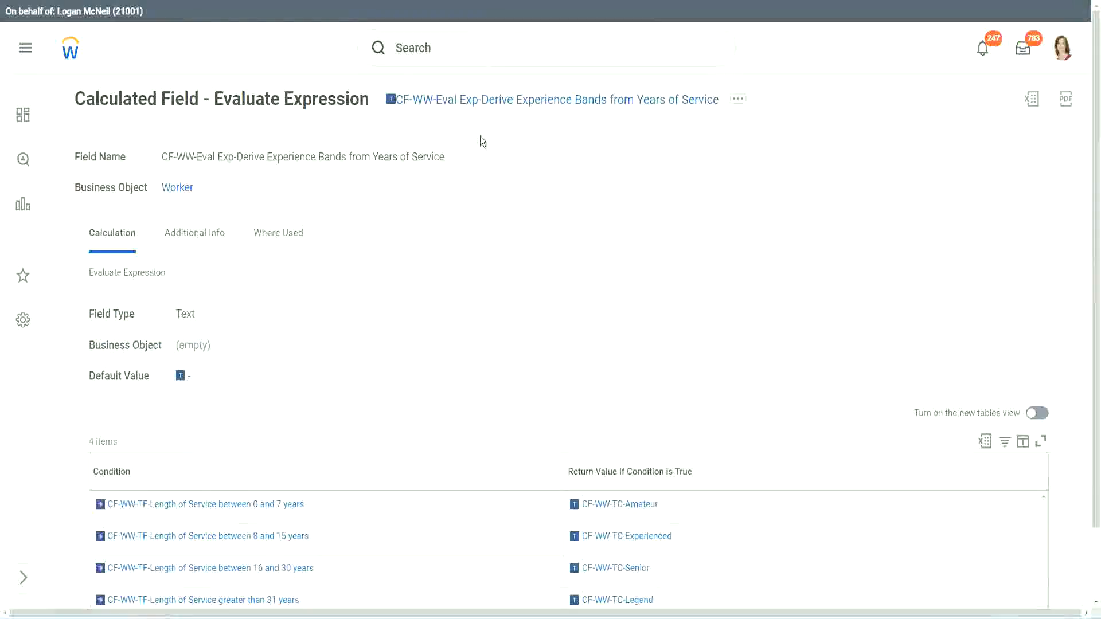
pyautogui.rightClick(475, 105)
pyautogui.click(520, 171)
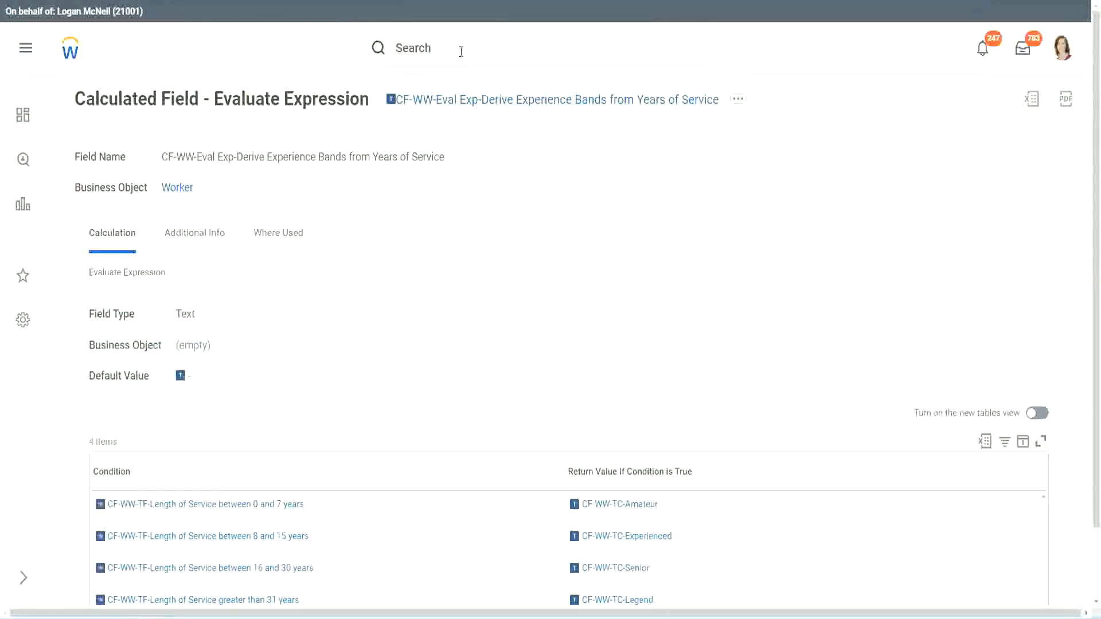
# - Search for "create calc field" and open the Create Calculated Field task
pyautogui.click(461, 51)
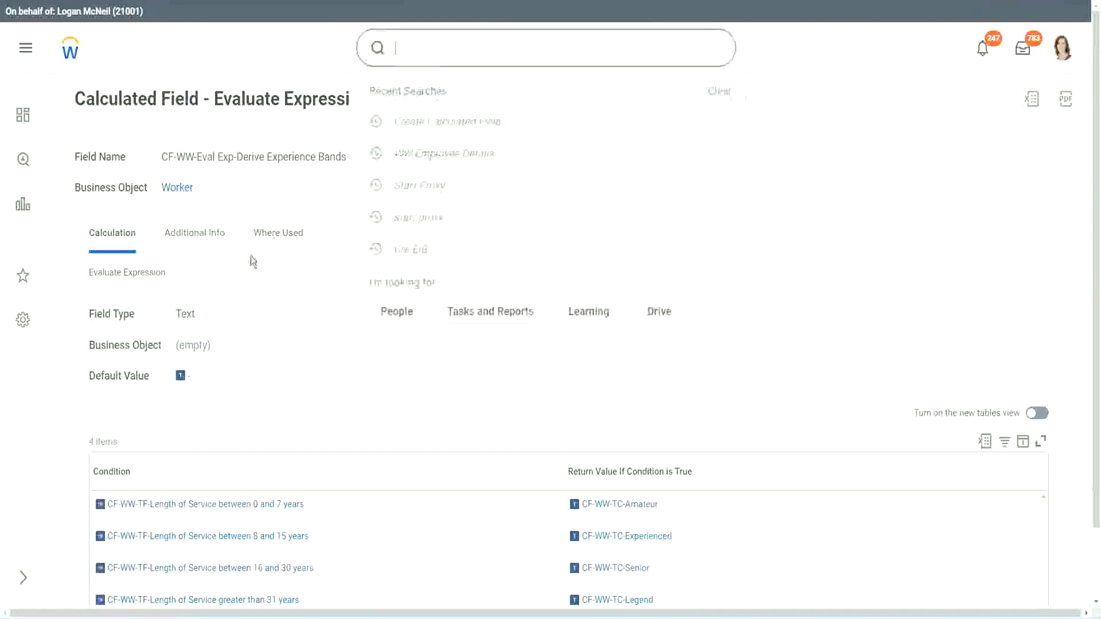
pyautogui.click(781, 135)
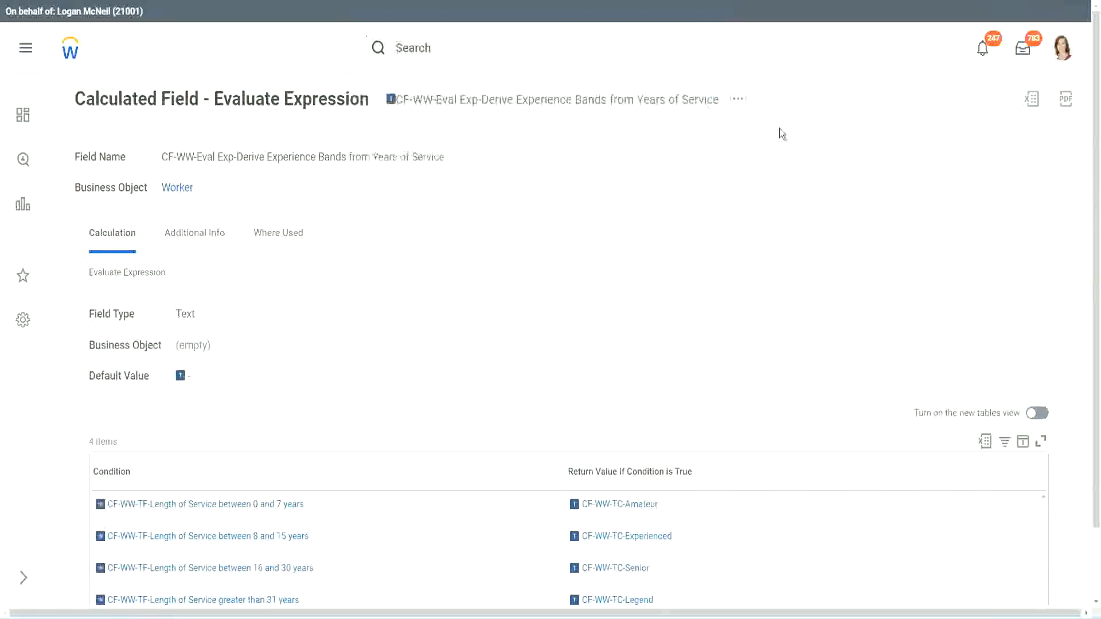
pyautogui.click(435, 43)
pyautogui.write('create calc')
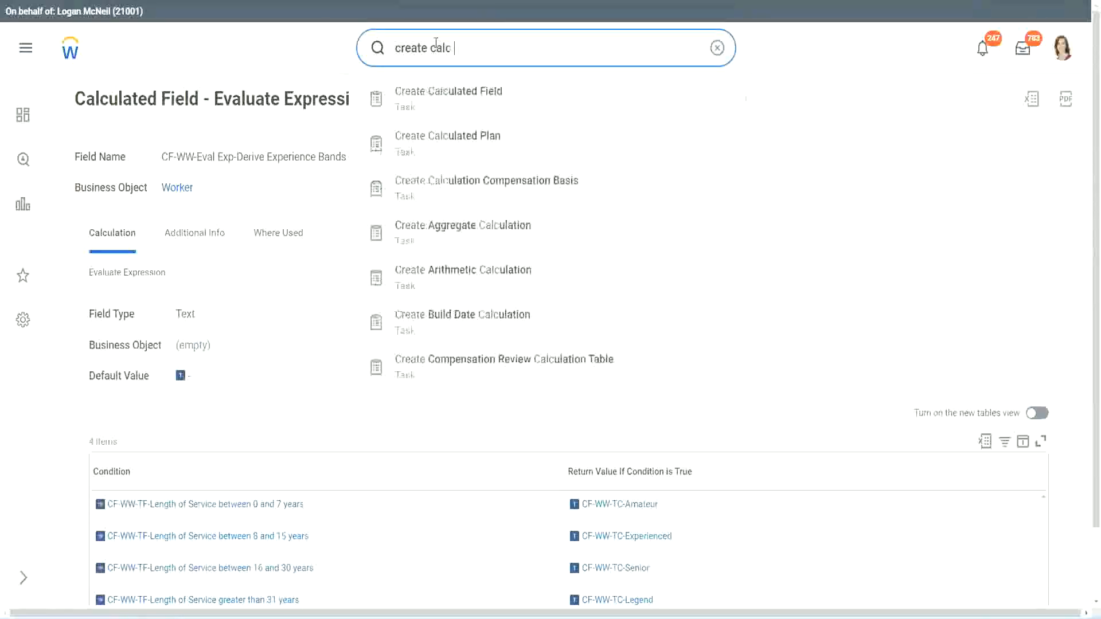
pyautogui.write(' field')
pyautogui.click(459, 107)
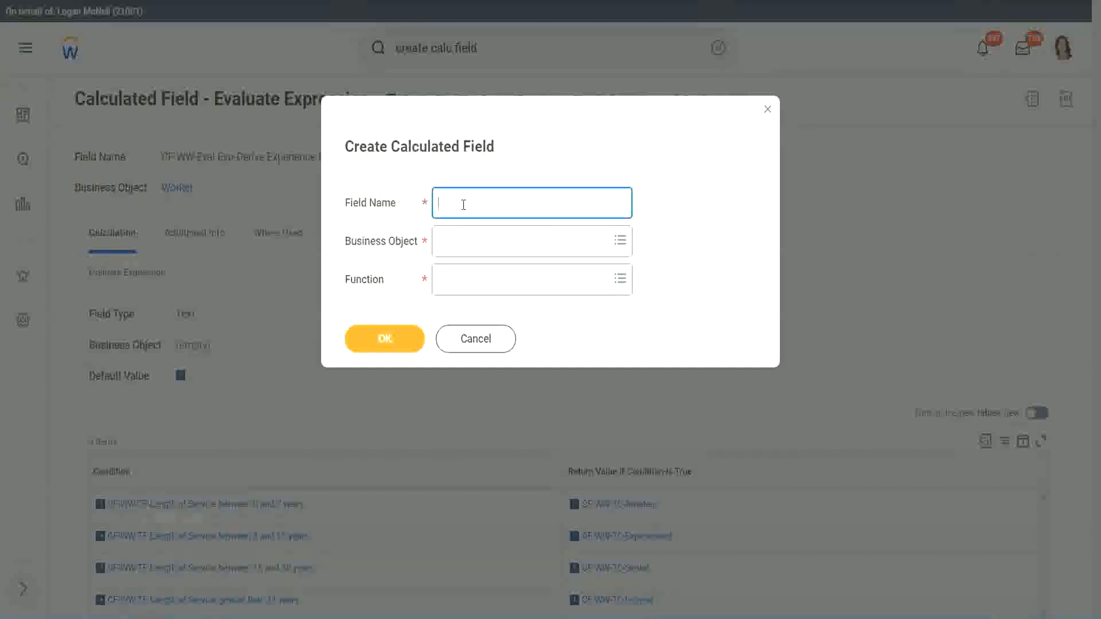
# - Name the new calculated field "CF-WW-LRB-Identify Experience Bands from years of Service"
pyautogui.write('CF-WW-LRB-Identify Exe')
pyautogui.press('BackSpace')
pyautogui.write('periende')
pyautogui.press('BackSpace')
pyautogui.press('BackSpace')
pyautogui.write('ce ')
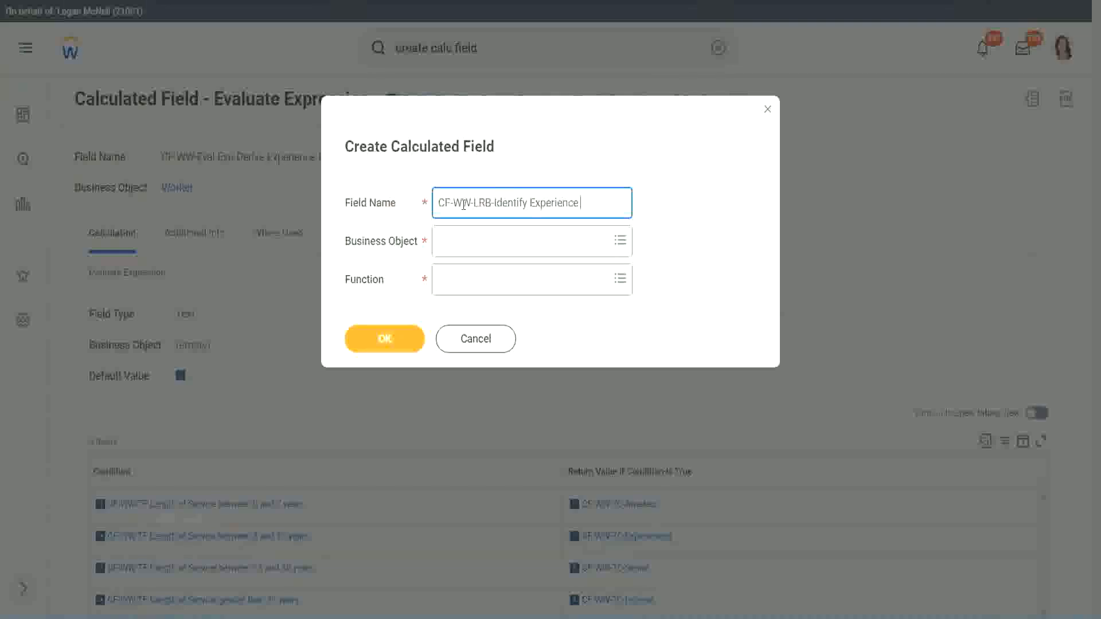
pyautogui.write('Bands Irom')
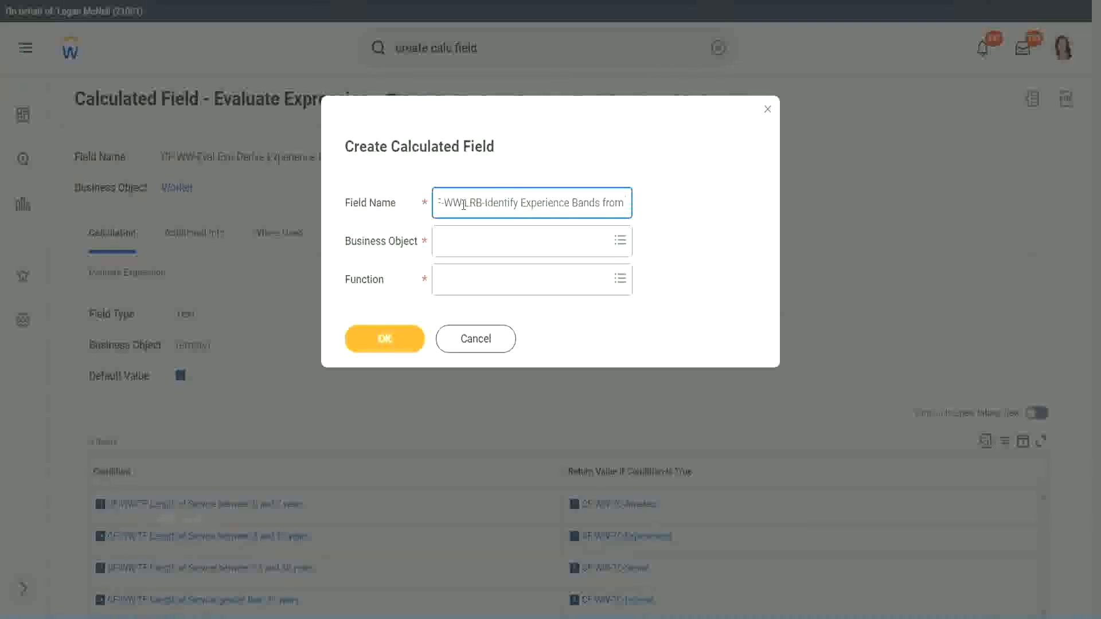
pyautogui.write(' years of Service')
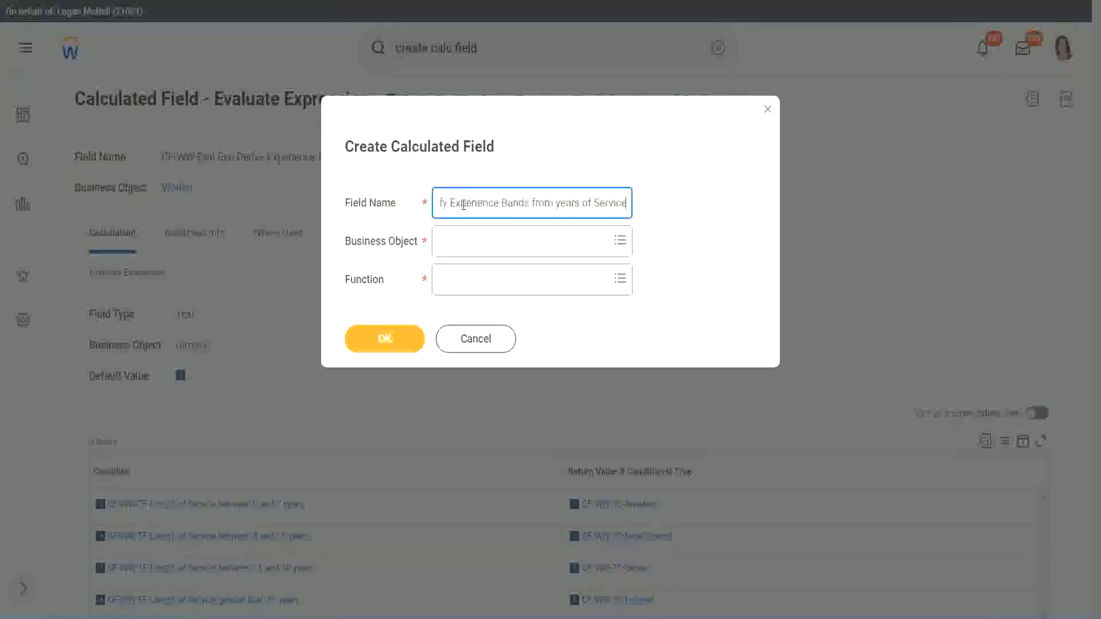
# - Set the business object to Worker and the function to Lookup Range Band, and confirm the new calculated field's setup
pyautogui.press('Tab')
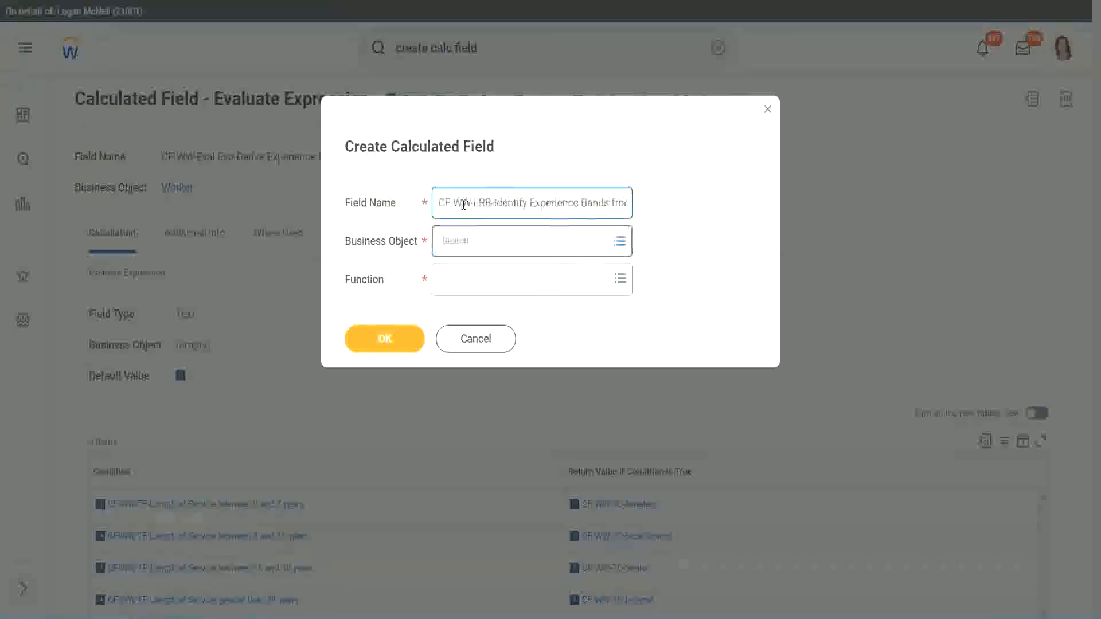
pyautogui.write('wor')
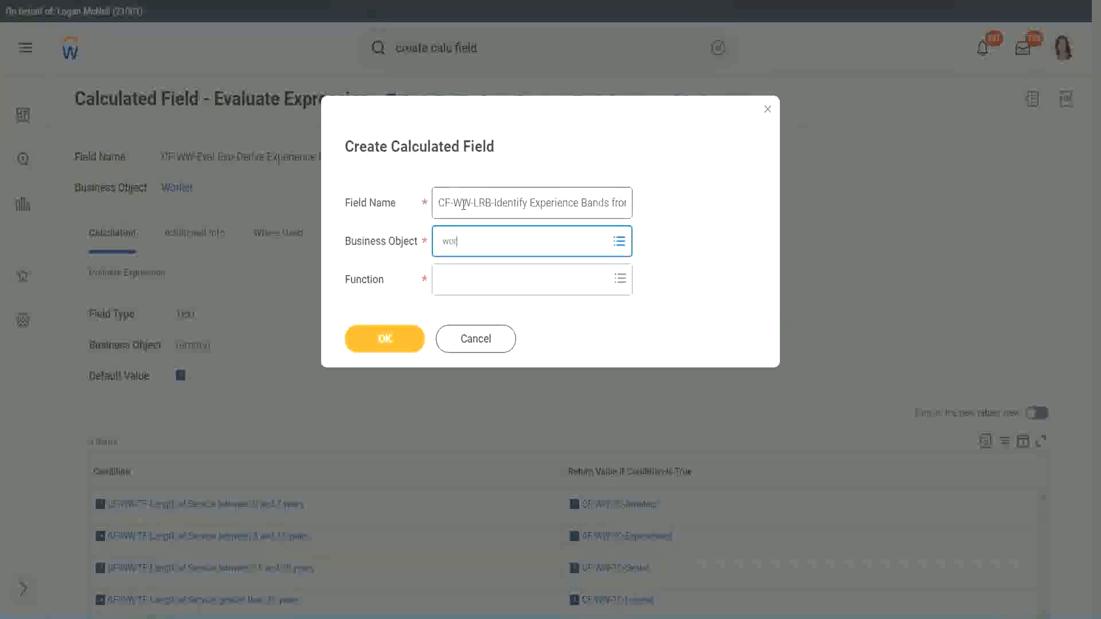
pyautogui.write('ker')
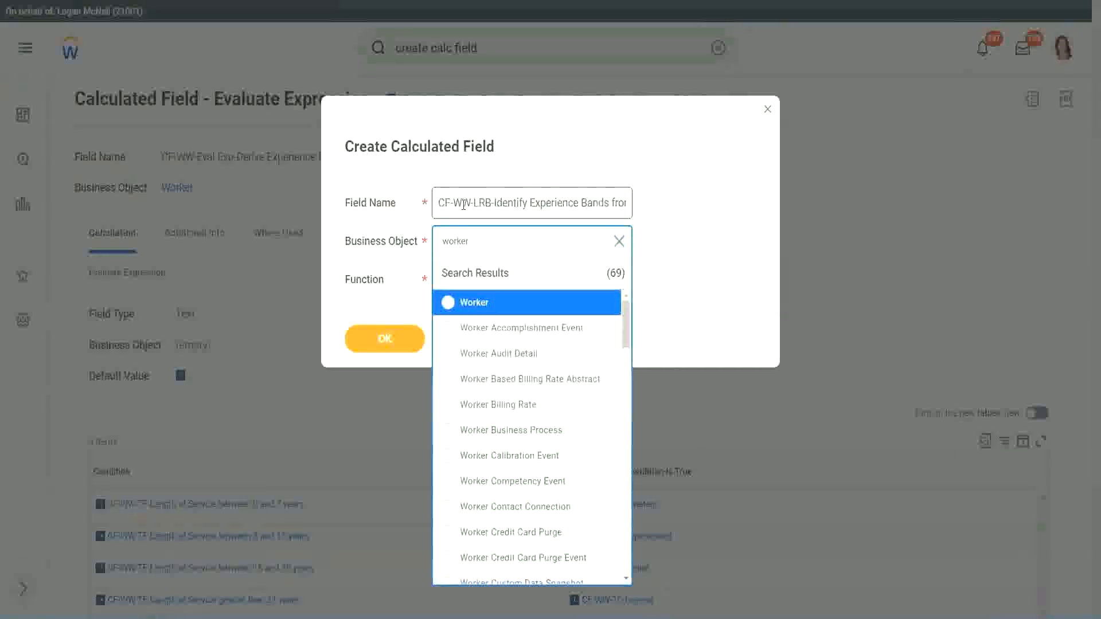
pyautogui.press('Return')
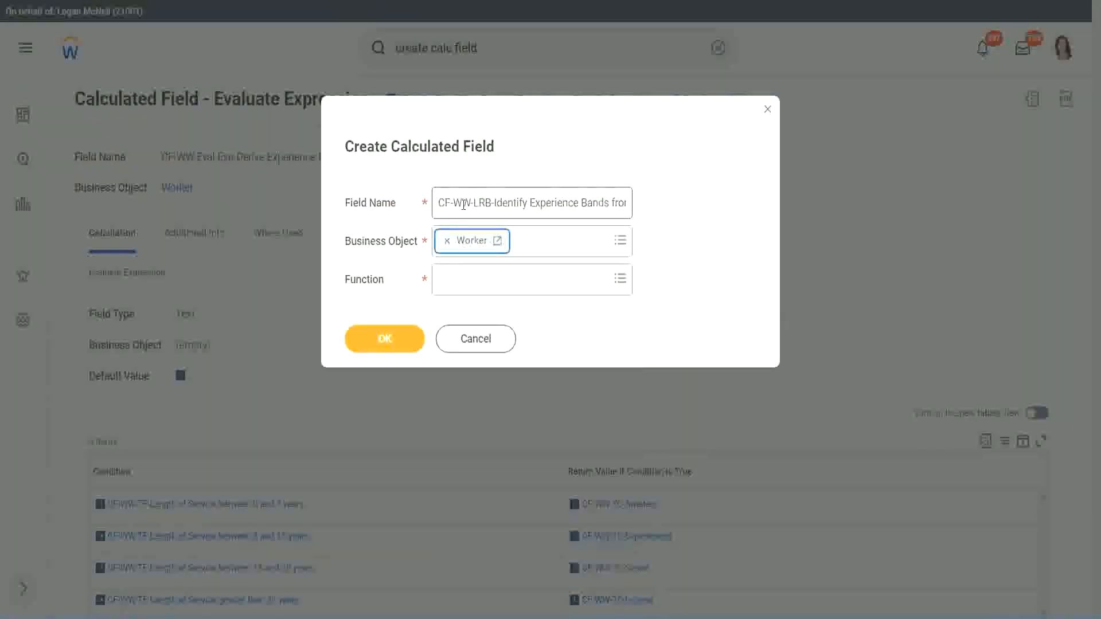
pyautogui.press('Tab')
pyautogui.write('lrb')
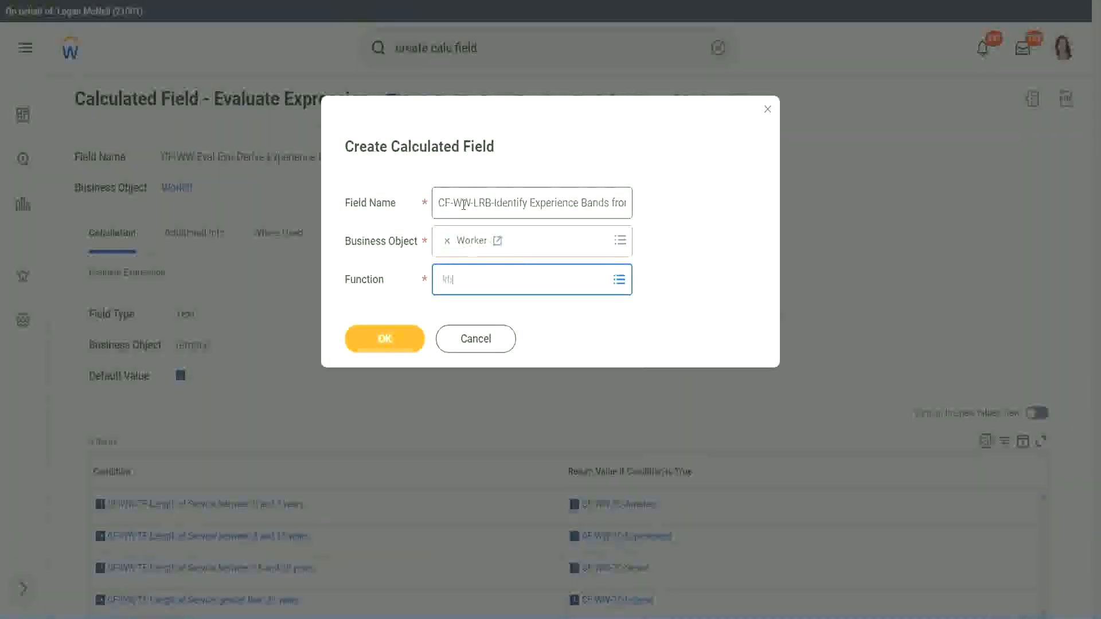
pyautogui.press('Return')
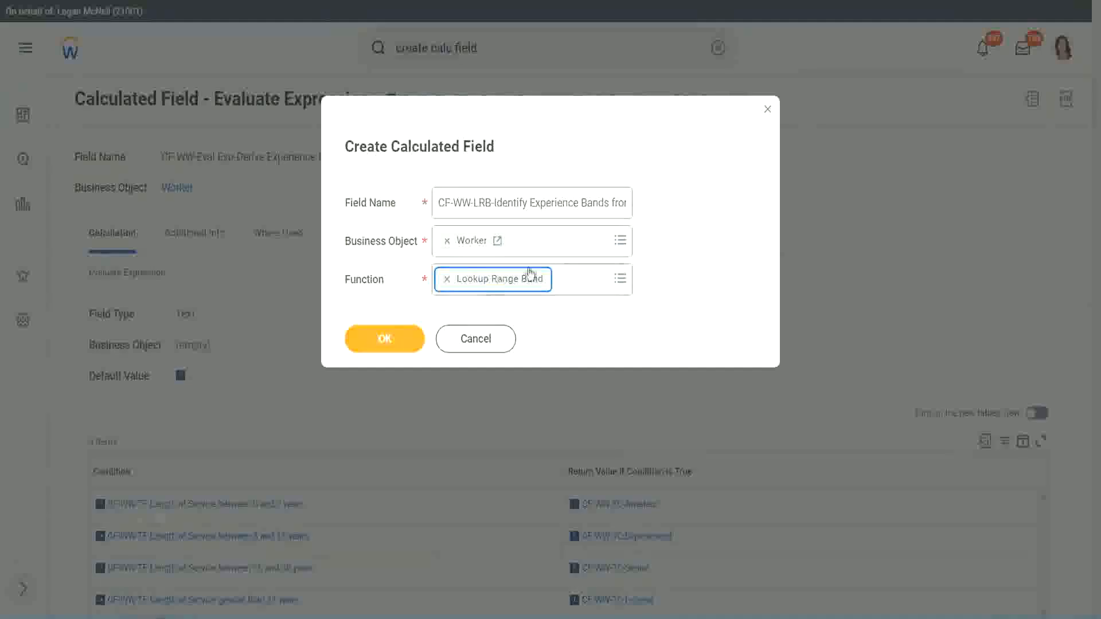
pyautogui.click(394, 343)
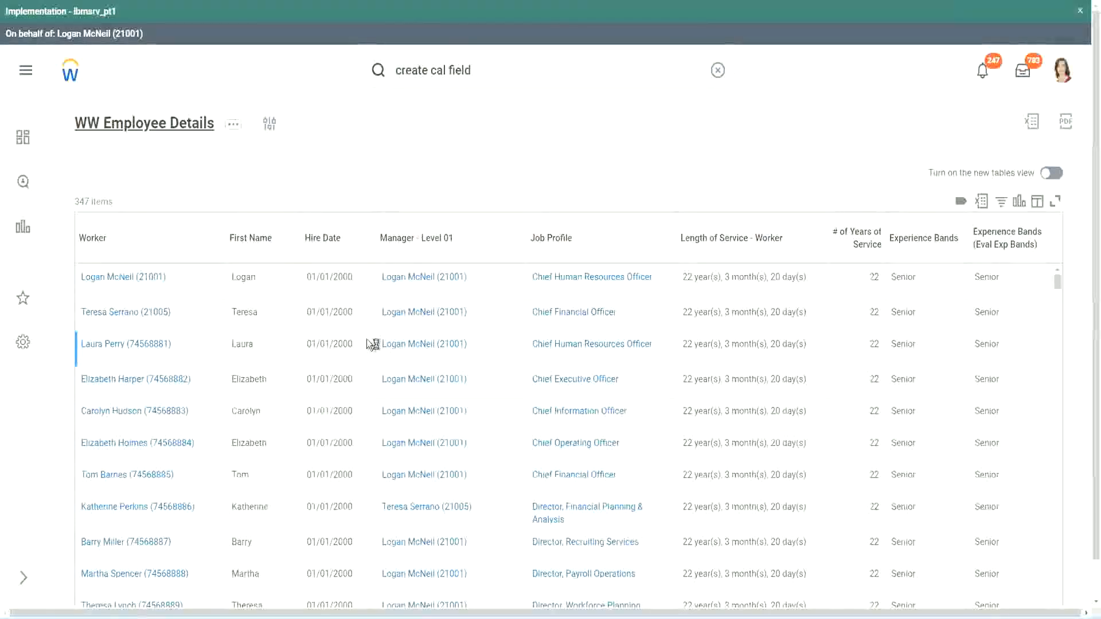
# - Copy CF-WW-Convert Text To Number-Number of Years from Length of Service from the report definition's columns and use it as the Source Field
pyautogui.scroll(-5, 364, 376)
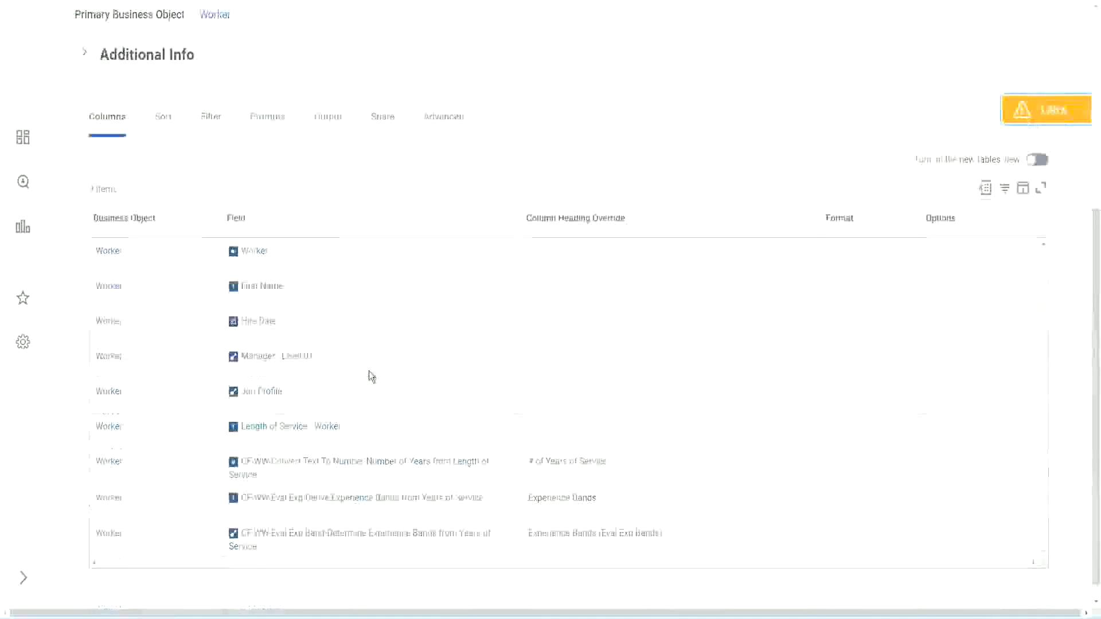
pyautogui.rightClick(345, 445)
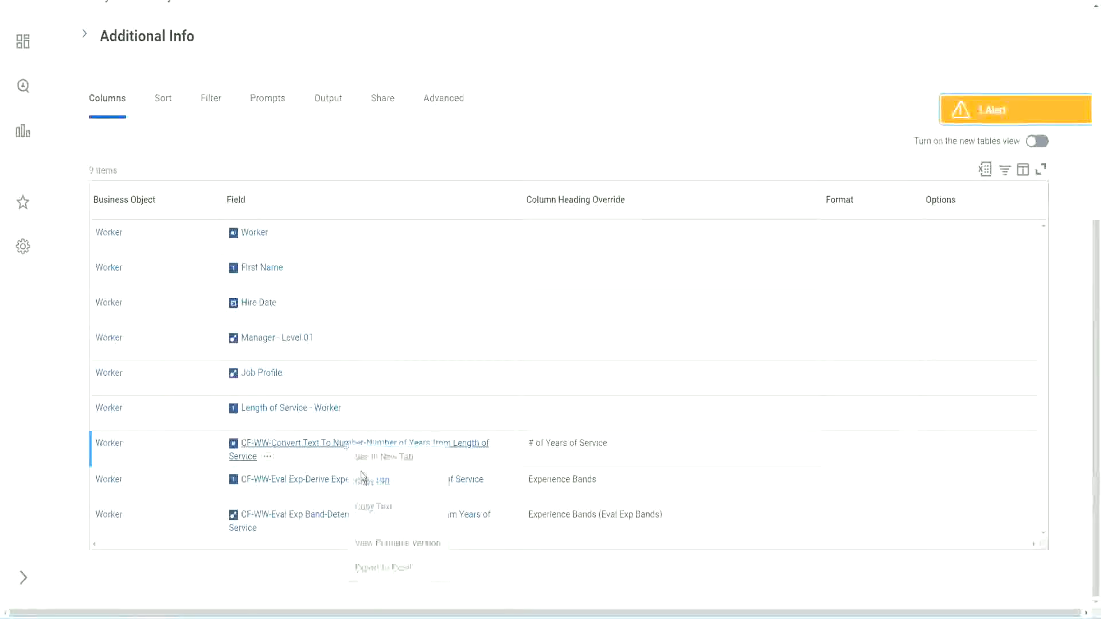
pyautogui.click(381, 514)
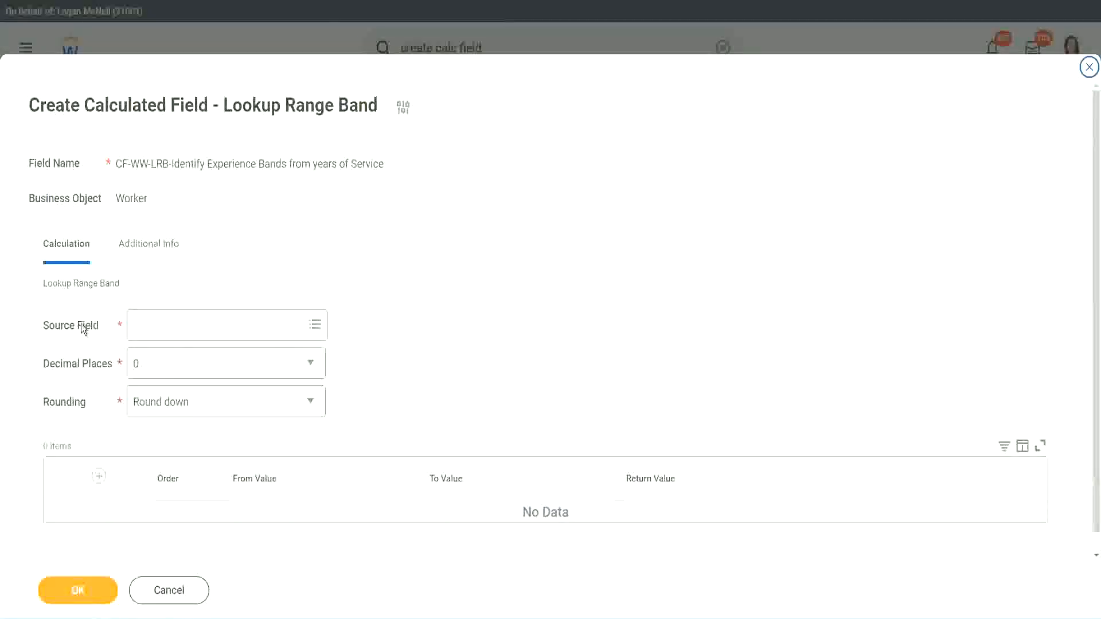
pyautogui.click(171, 327)
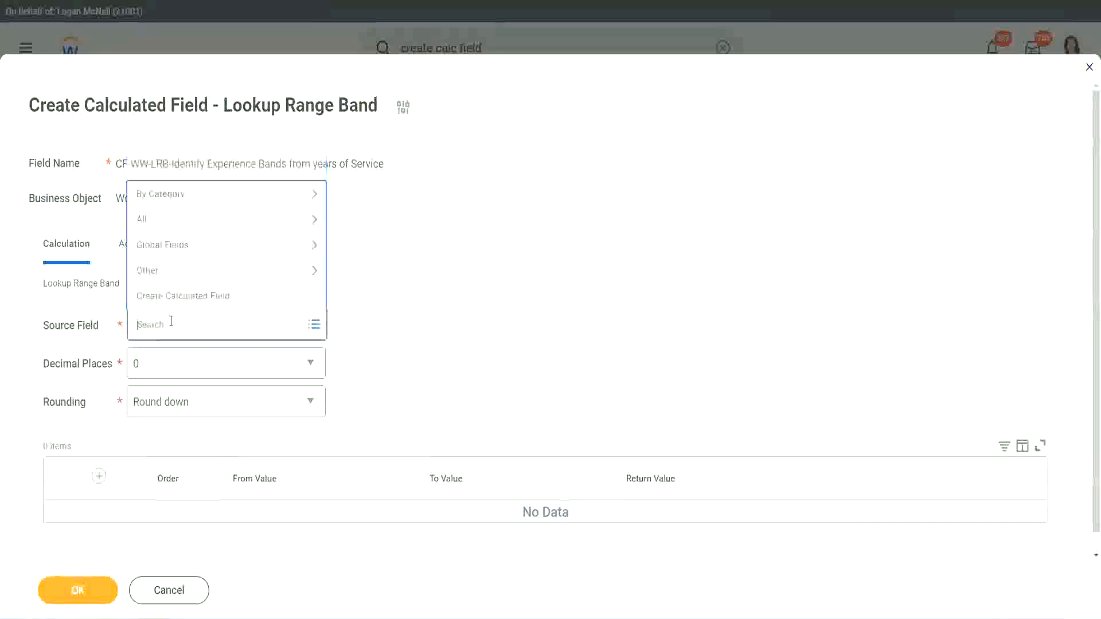
pyautogui.hotkey('ctrl', 'v')
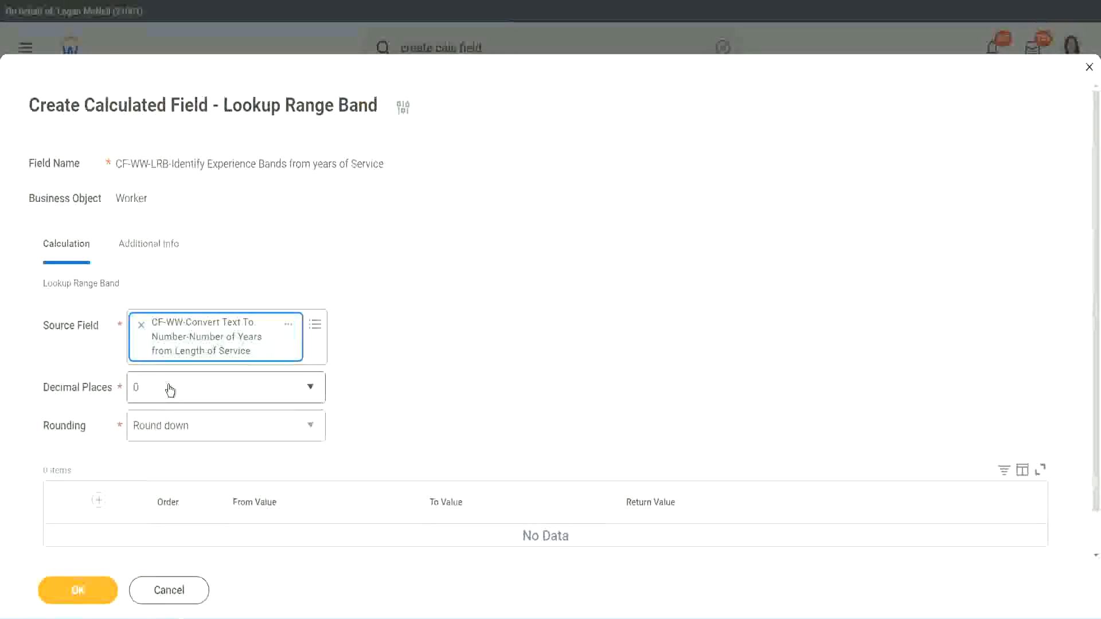
# - Leave Decimal Places at 0 and set Rounding to Round for the lookup range band
pyautogui.click(215, 394)
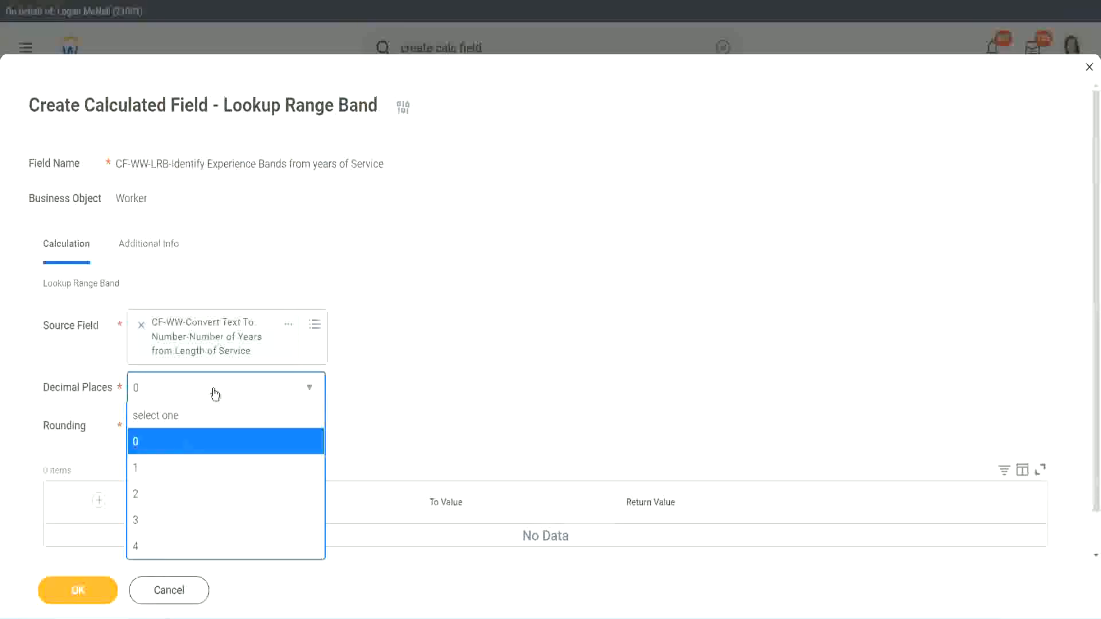
pyautogui.click(429, 378)
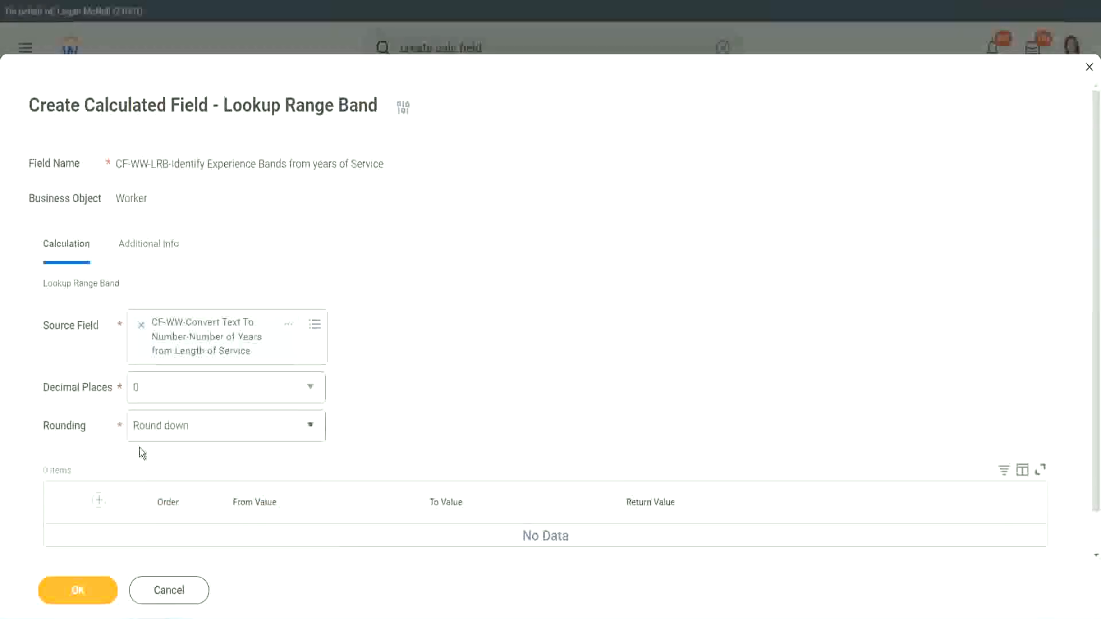
pyautogui.click(176, 429)
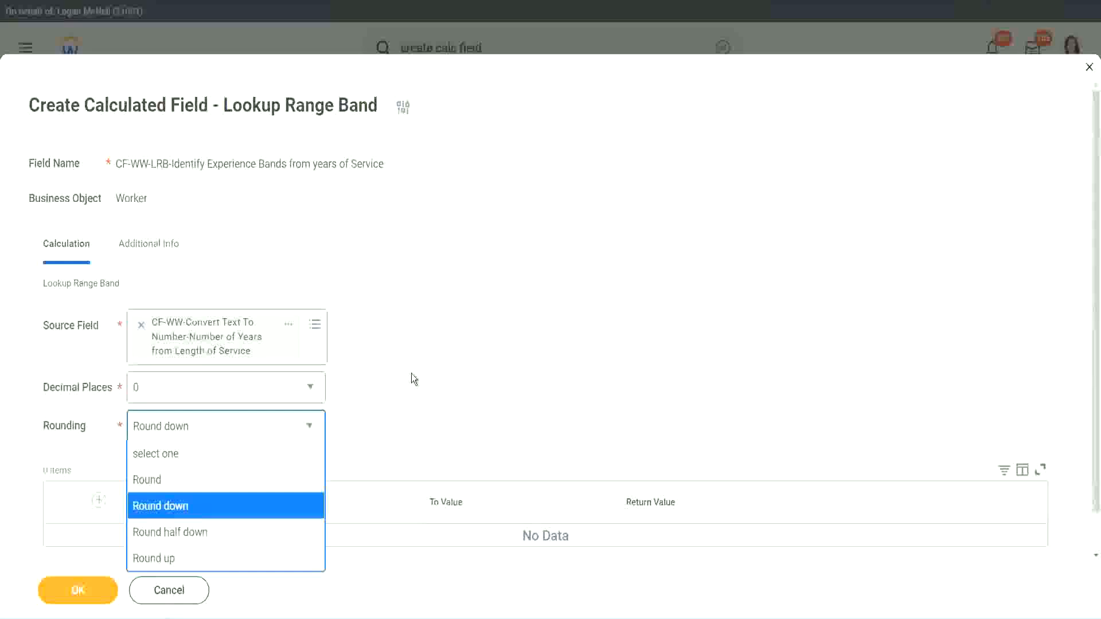
pyautogui.click(388, 422)
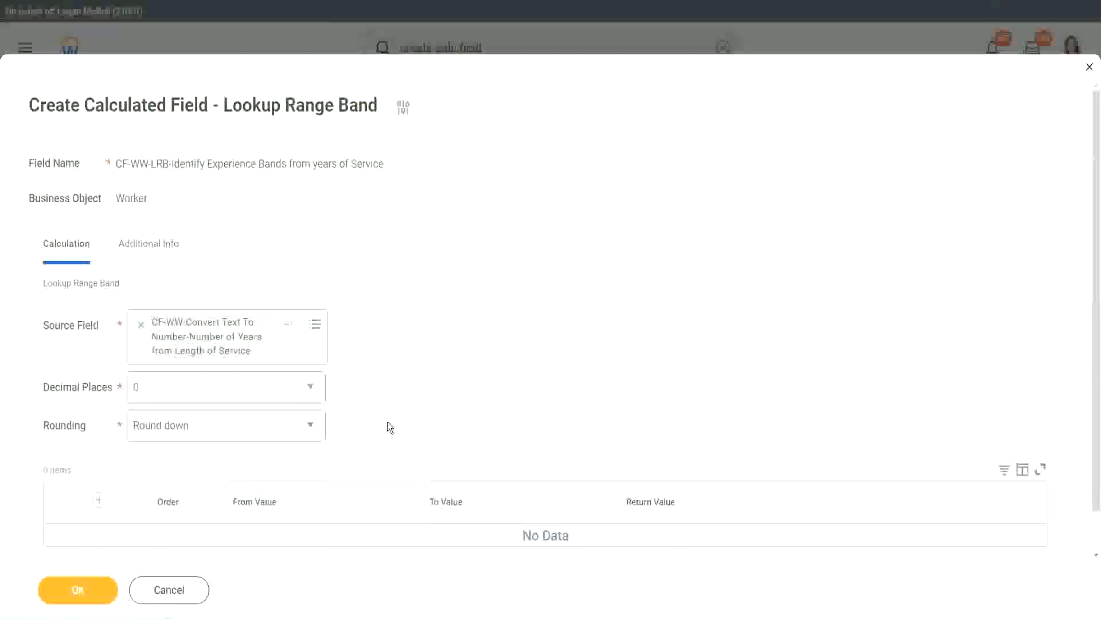
pyautogui.click(189, 431)
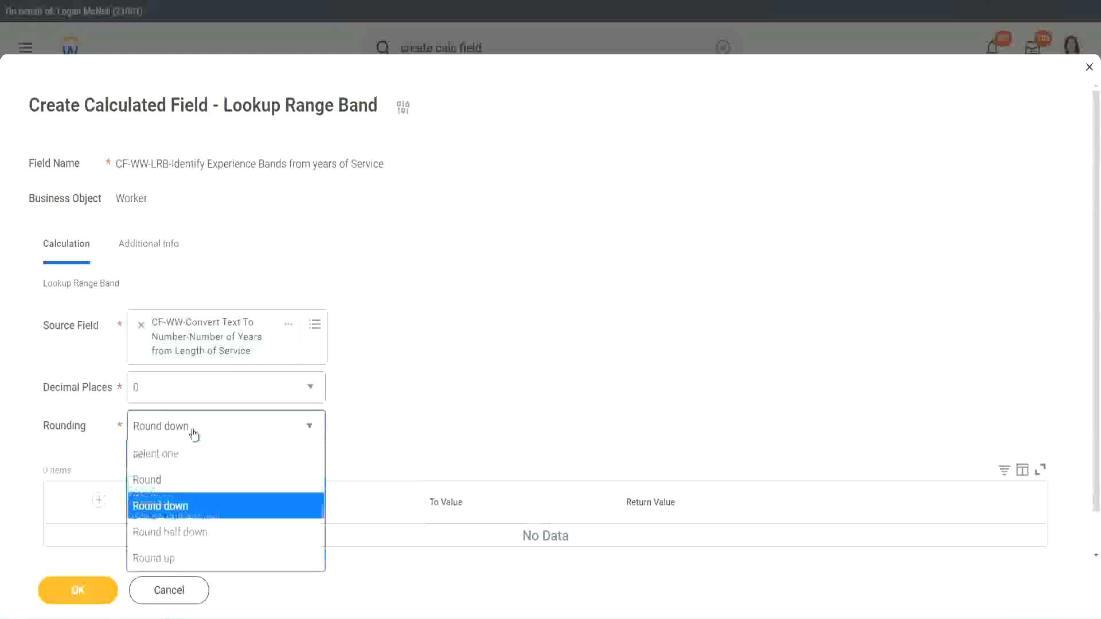
pyautogui.click(184, 481)
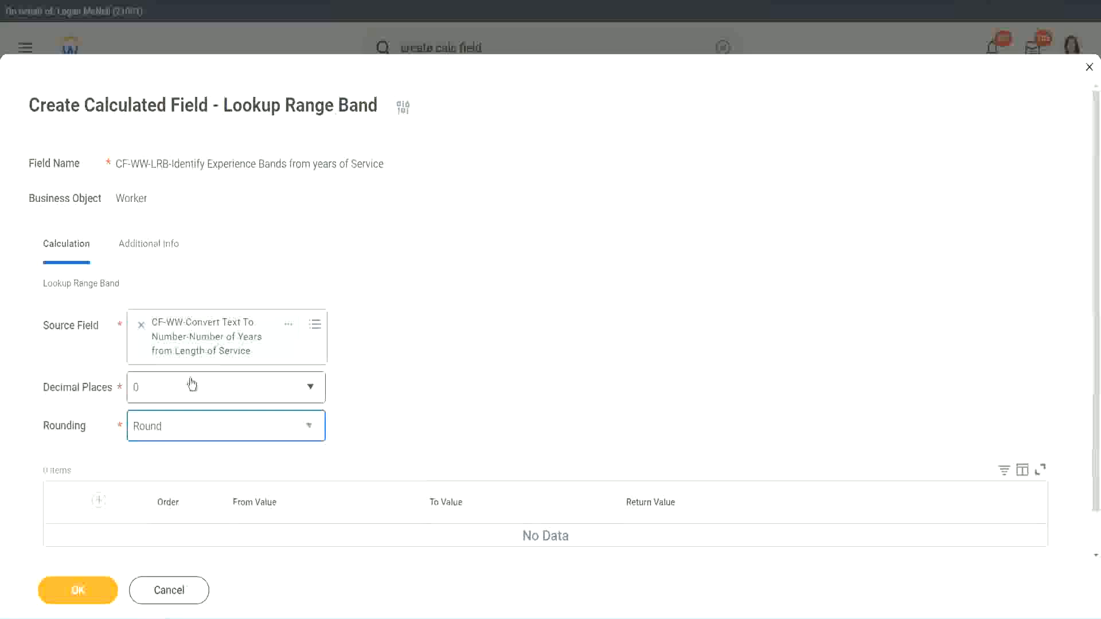
# - Add a first range band from 0 to 7 with the return value "Amateur"
pyautogui.click(101, 500)
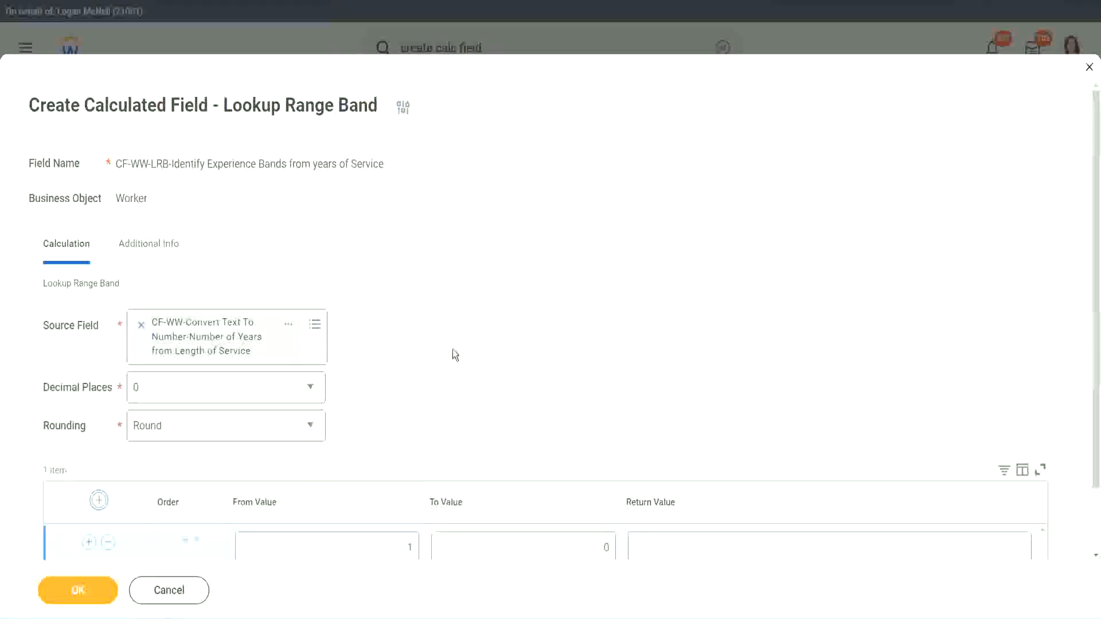
pyautogui.scroll(-2, 460, 353)
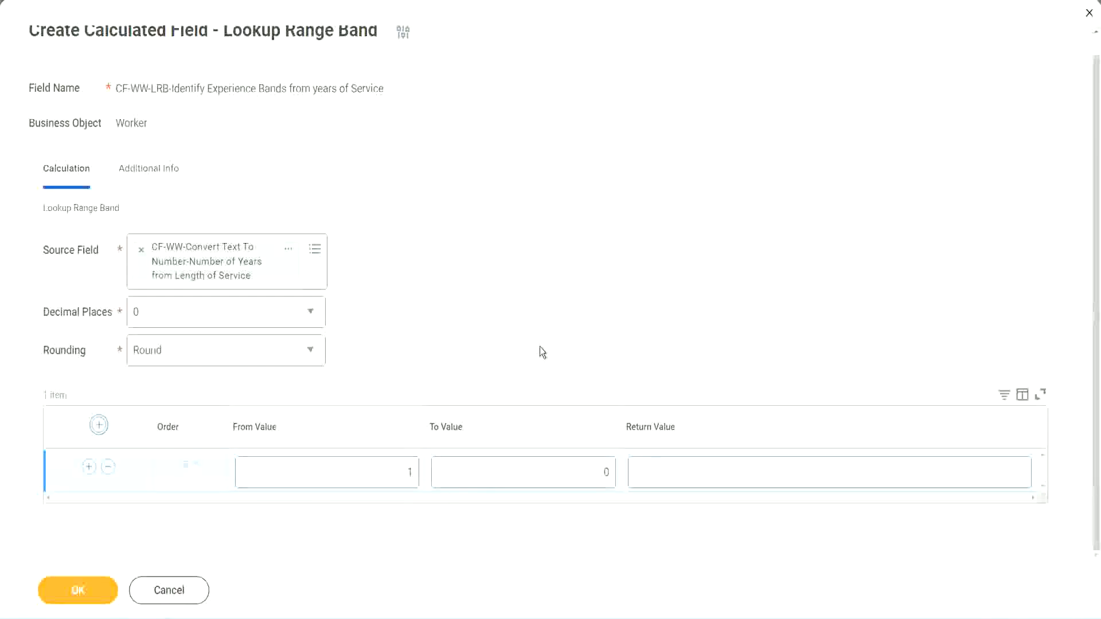
pyautogui.click(401, 477)
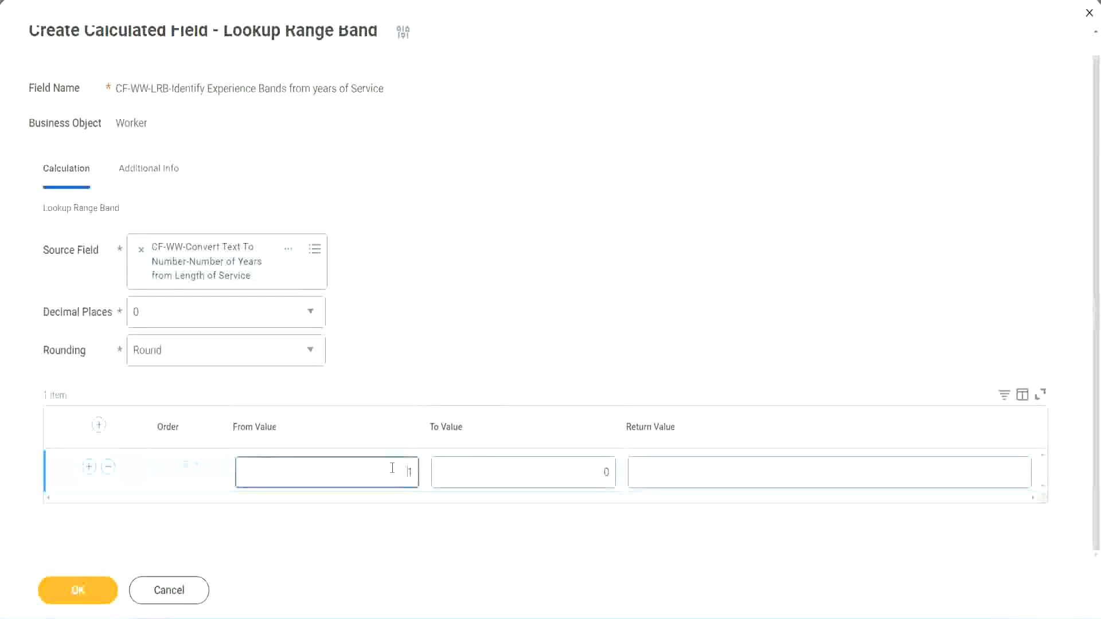
pyautogui.write('0')
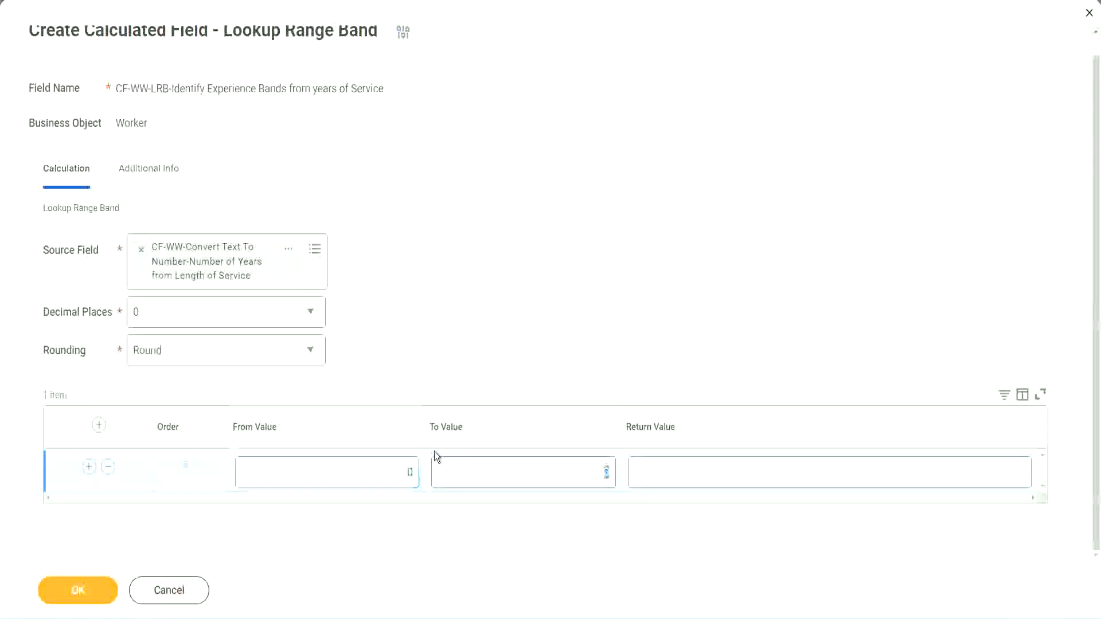
pyautogui.press('Tab')
pyautogui.write('7')
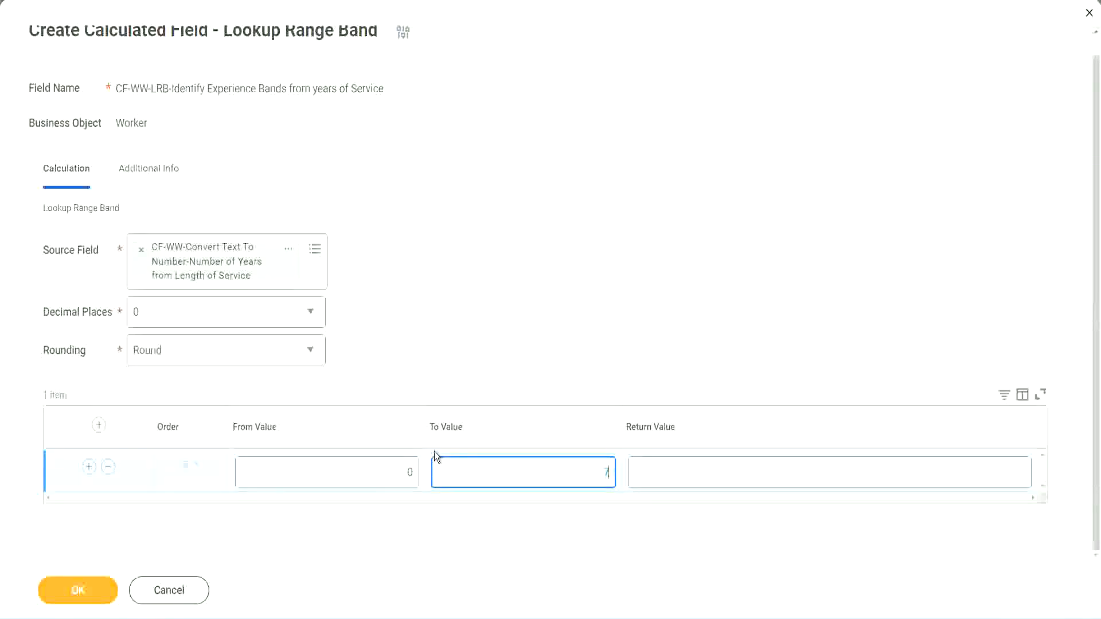
pyautogui.press('Tab')
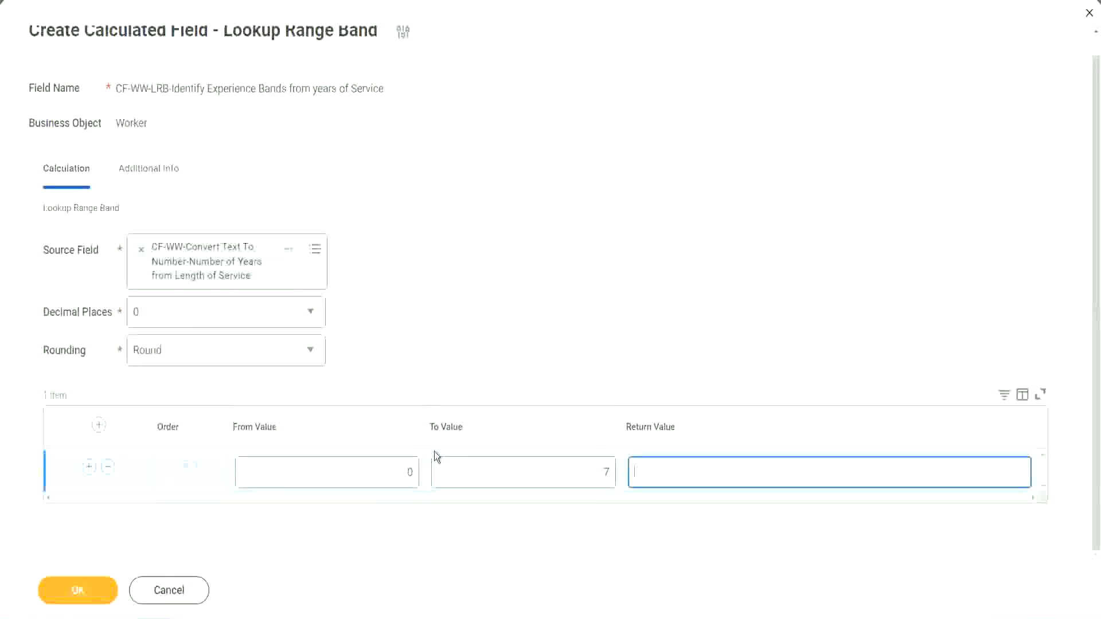
pyautogui.write('Amateur')
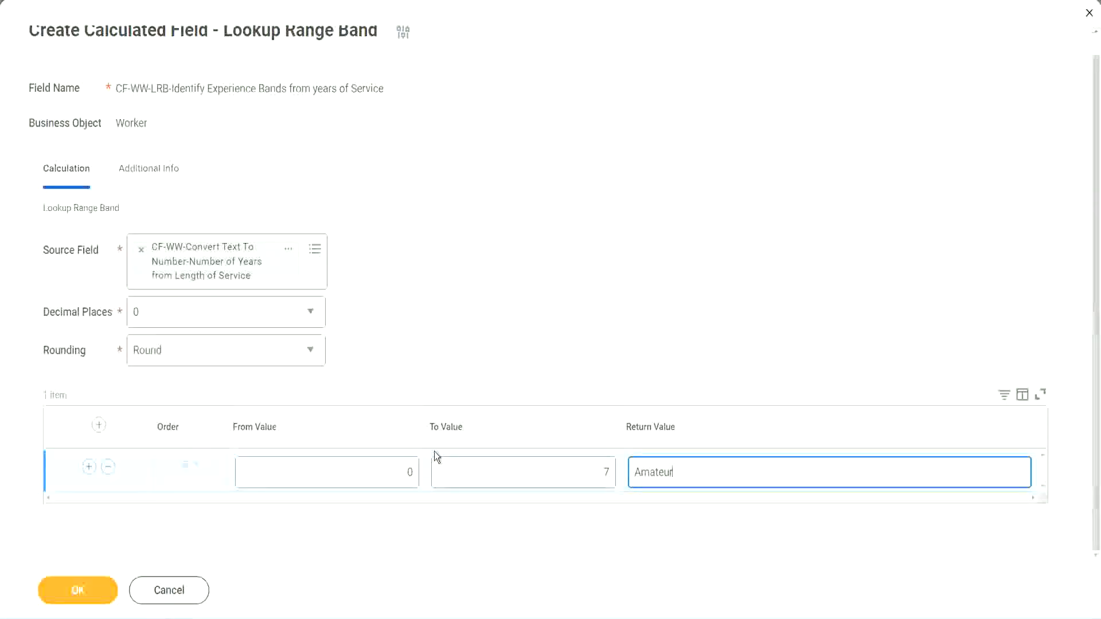
pyautogui.click(381, 475)
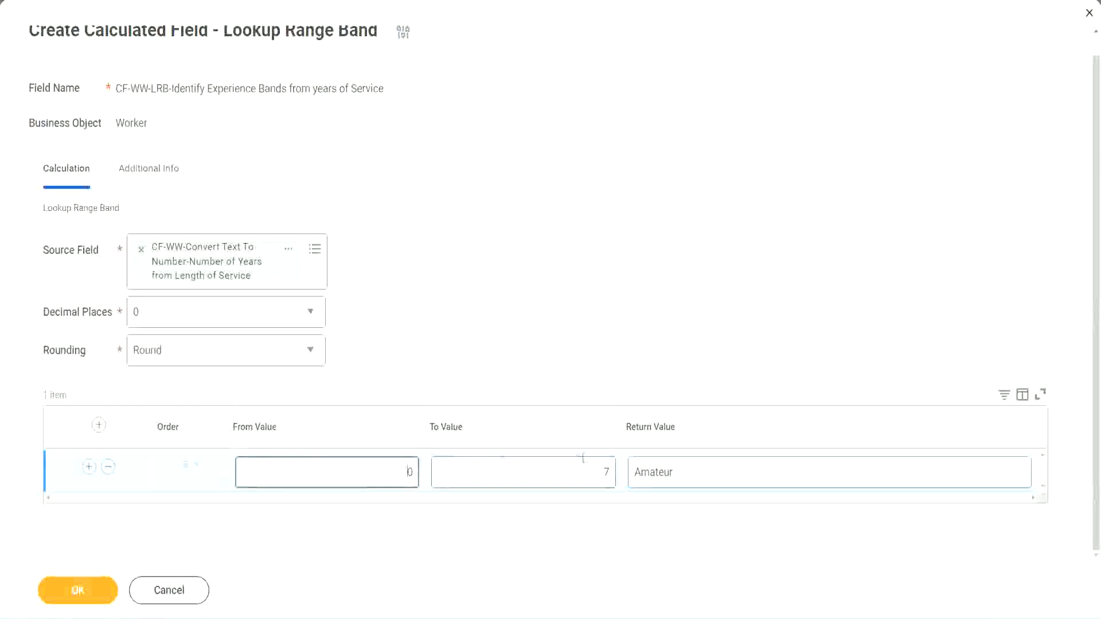
# - Add a second range band from 8 to 15 with the return value "Experienced"
pyautogui.click(595, 464)
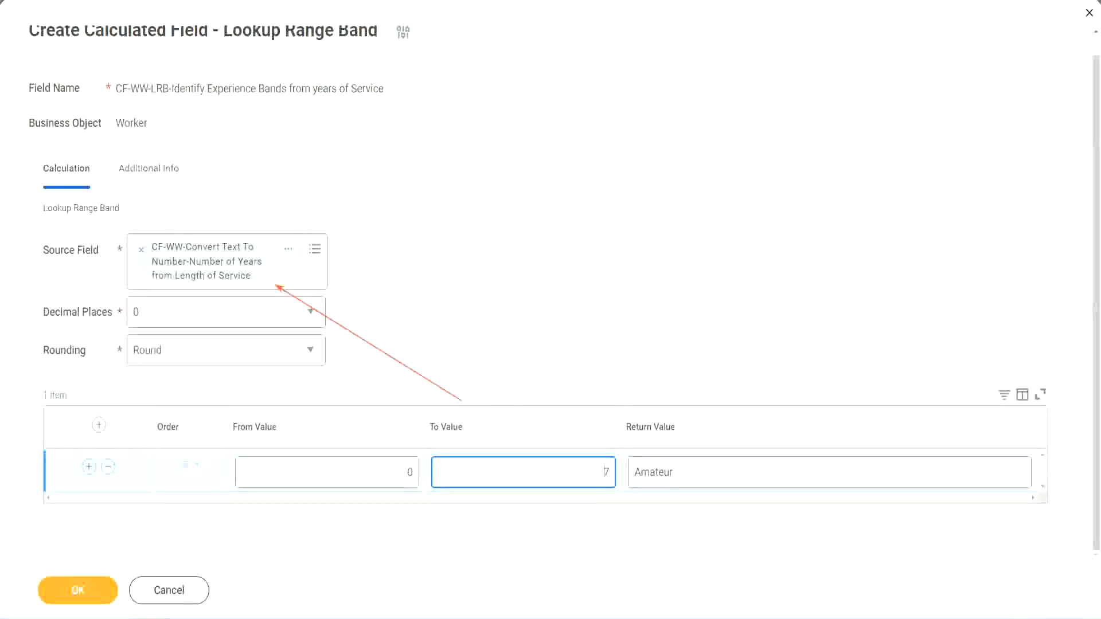
pyautogui.click(89, 467)
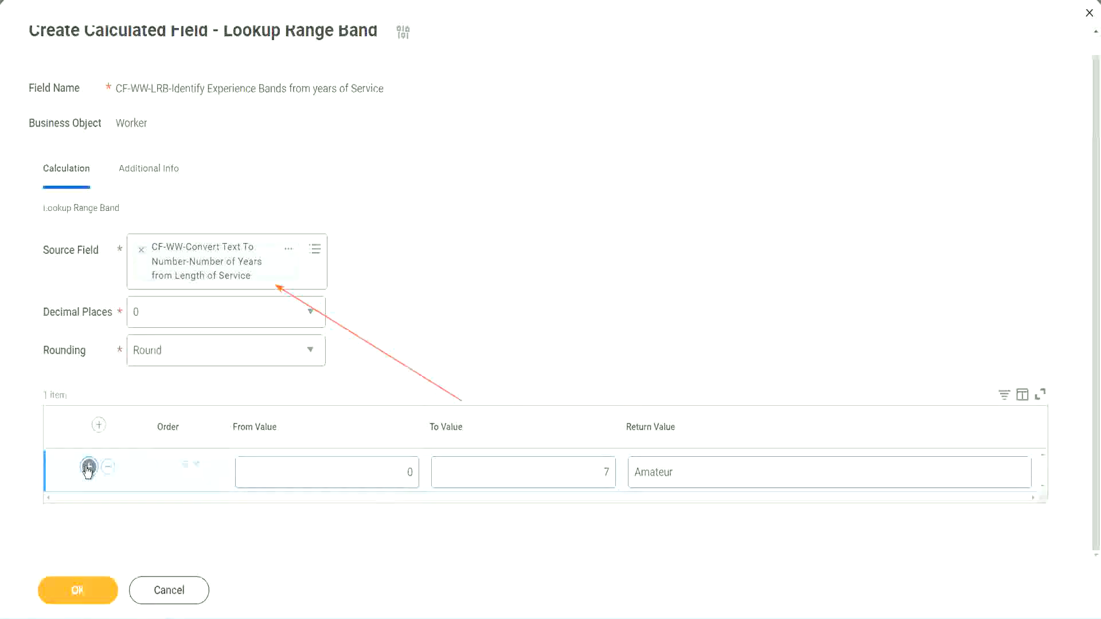
pyautogui.click(417, 515)
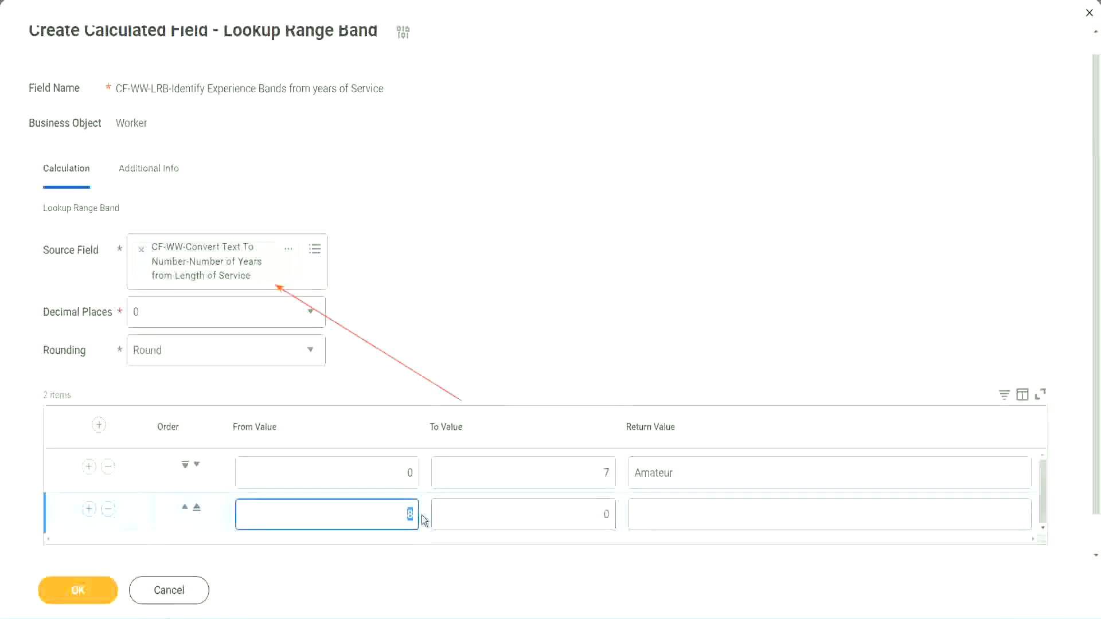
pyautogui.click(398, 479)
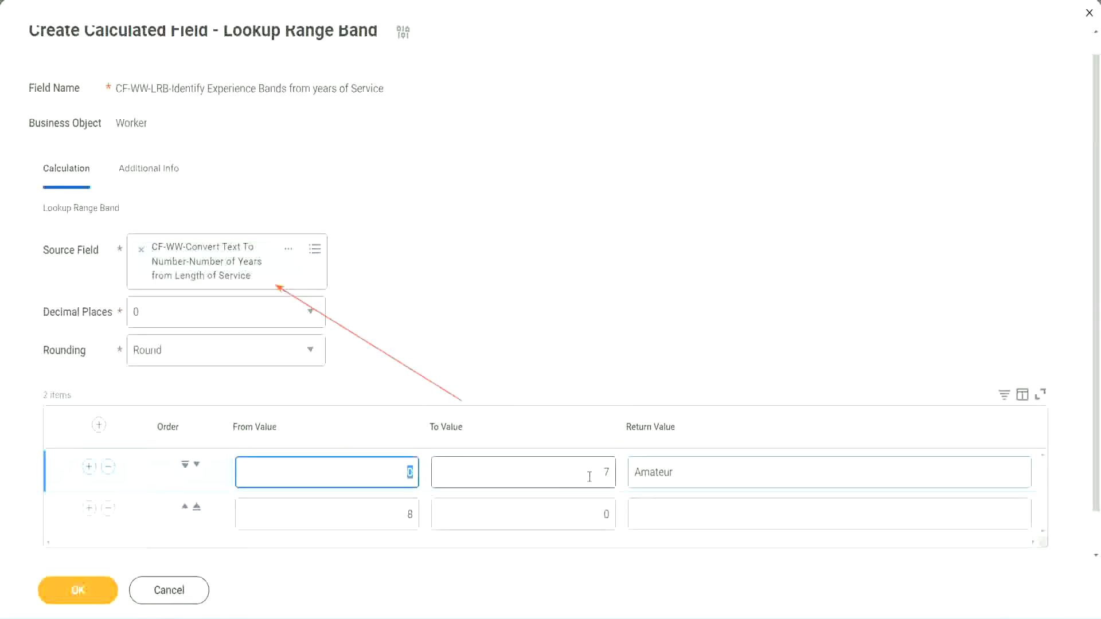
pyautogui.click(599, 476)
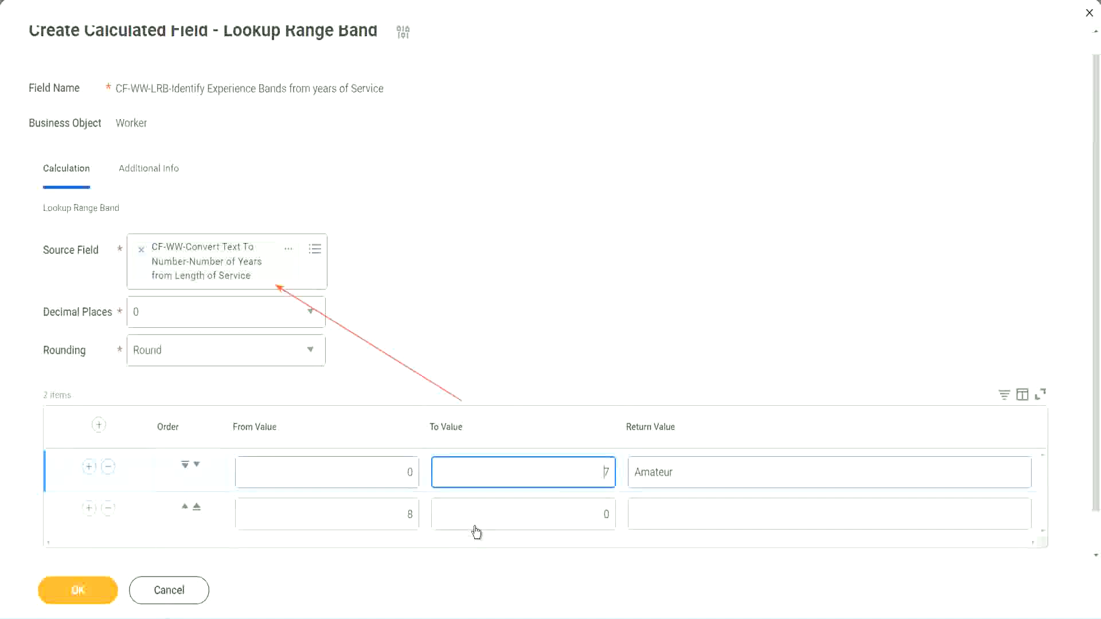
pyautogui.click(393, 522)
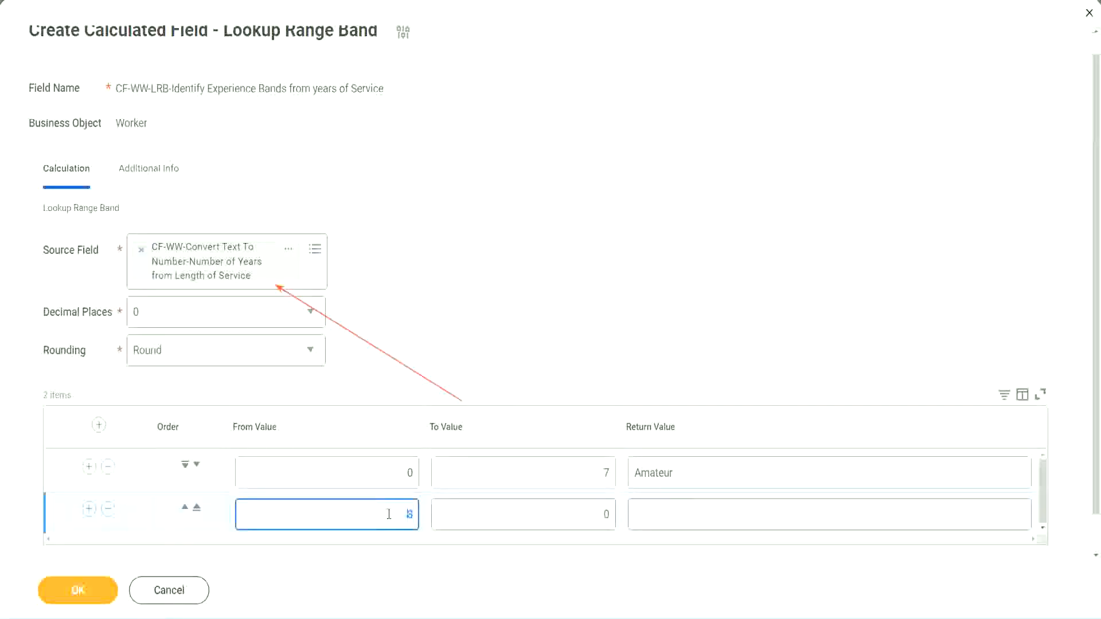
pyautogui.click(389, 514)
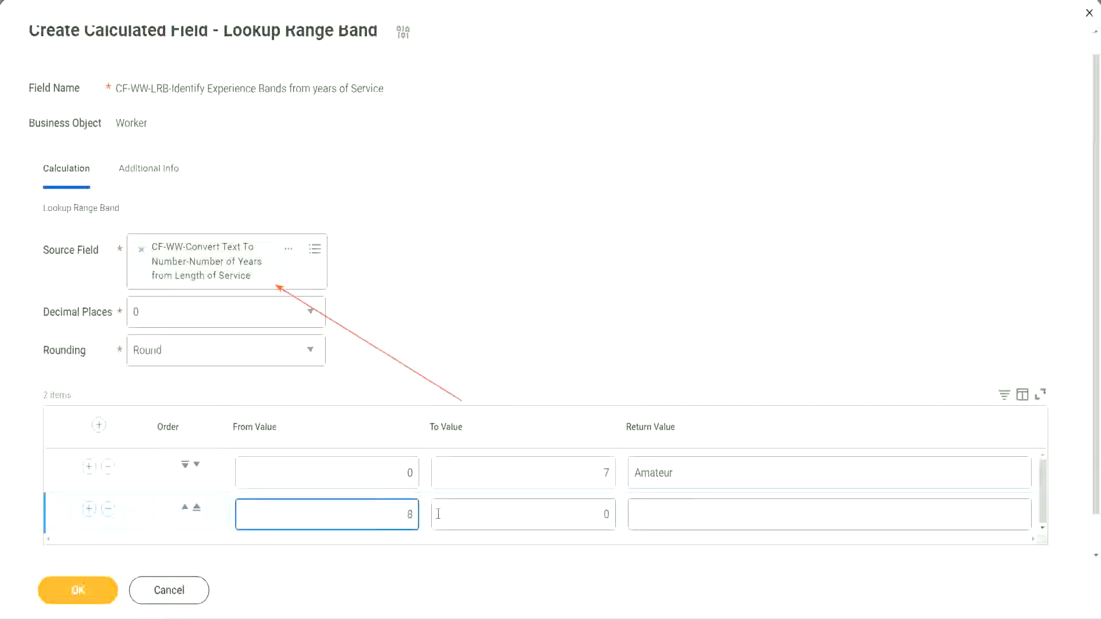
pyautogui.click(597, 514)
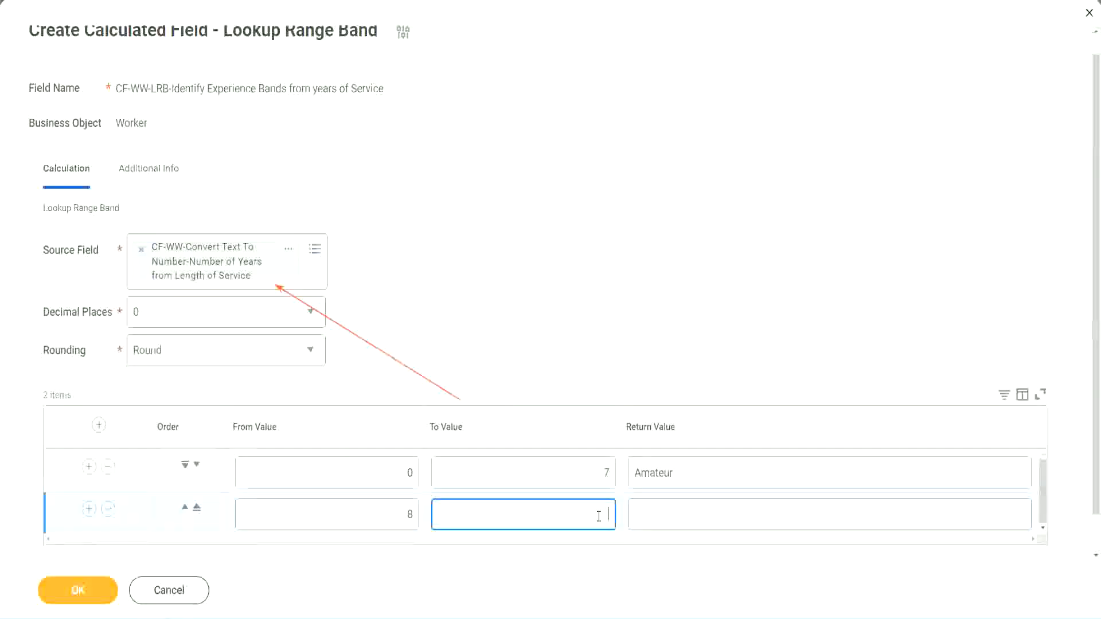
pyautogui.write('15')
pyautogui.click(680, 512)
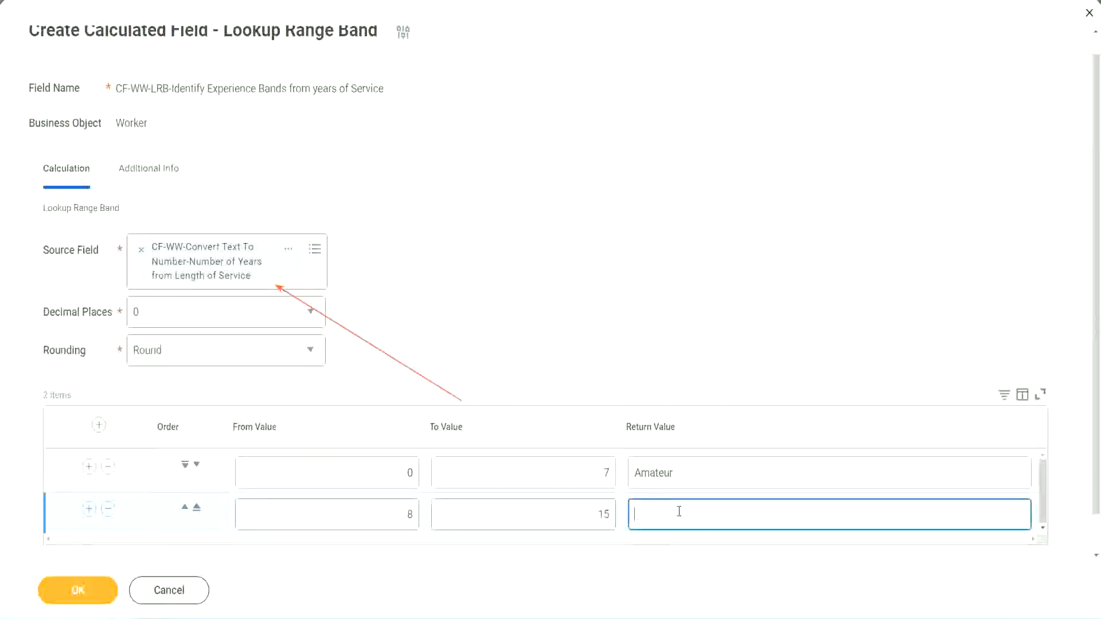
pyautogui.write('Experienced')
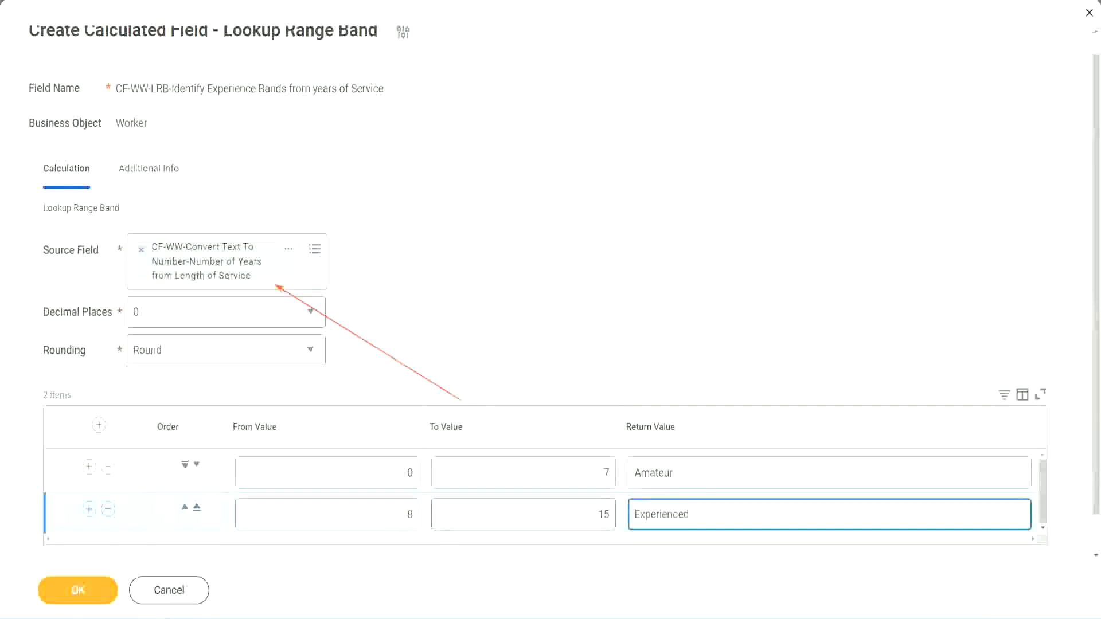
# - Add a third range band from 16 to 30 with the return value "Senior"
pyautogui.click(89, 509)
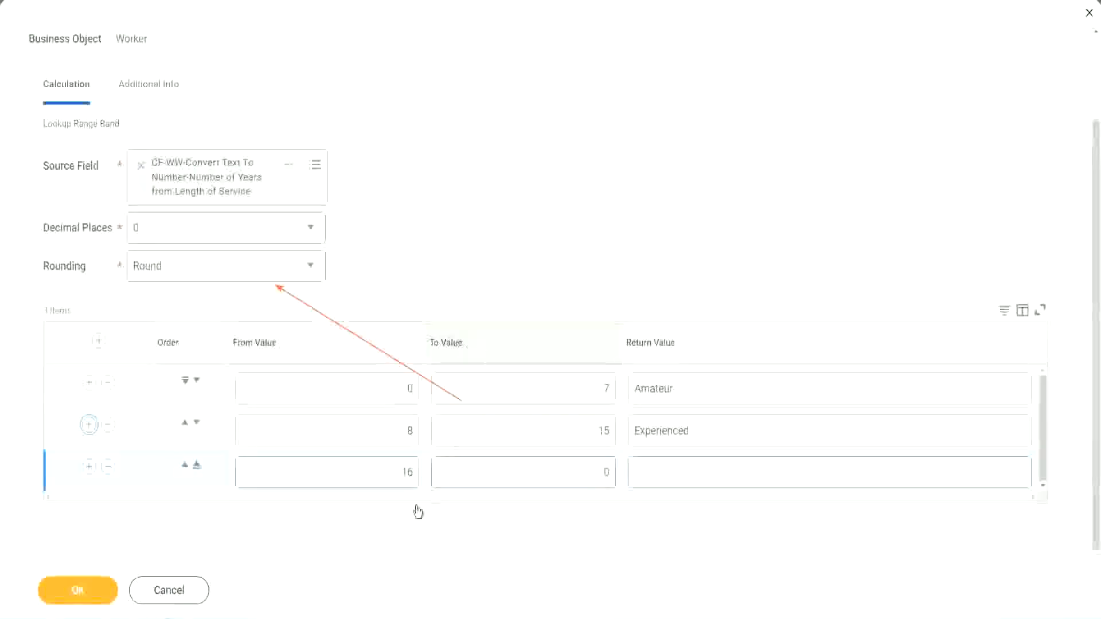
pyautogui.click(381, 479)
pyautogui.click(552, 473)
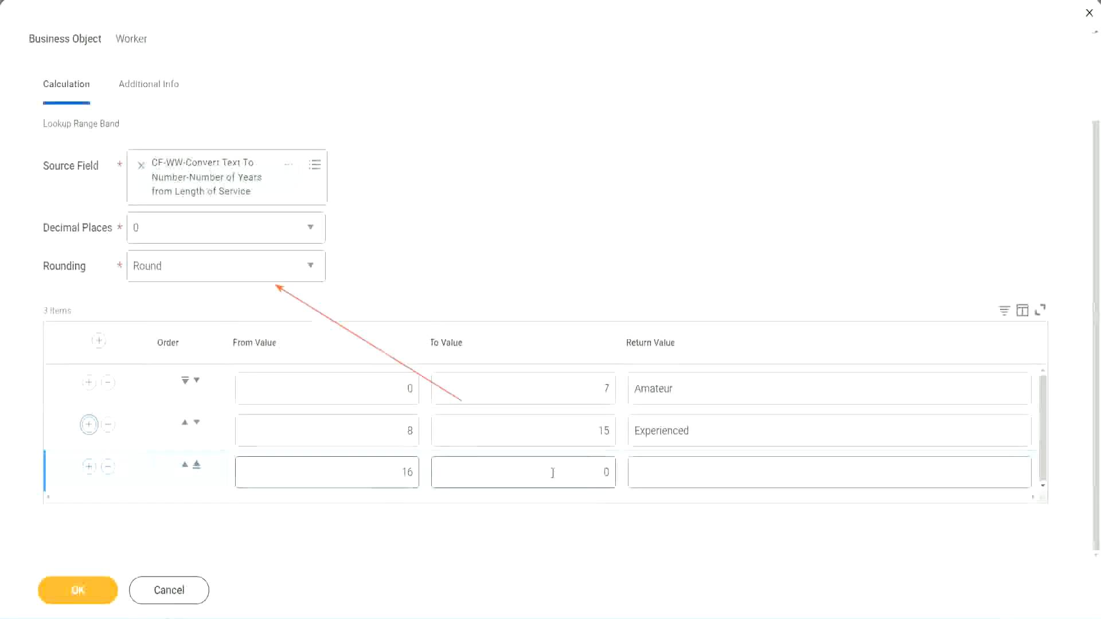
pyautogui.click(585, 470)
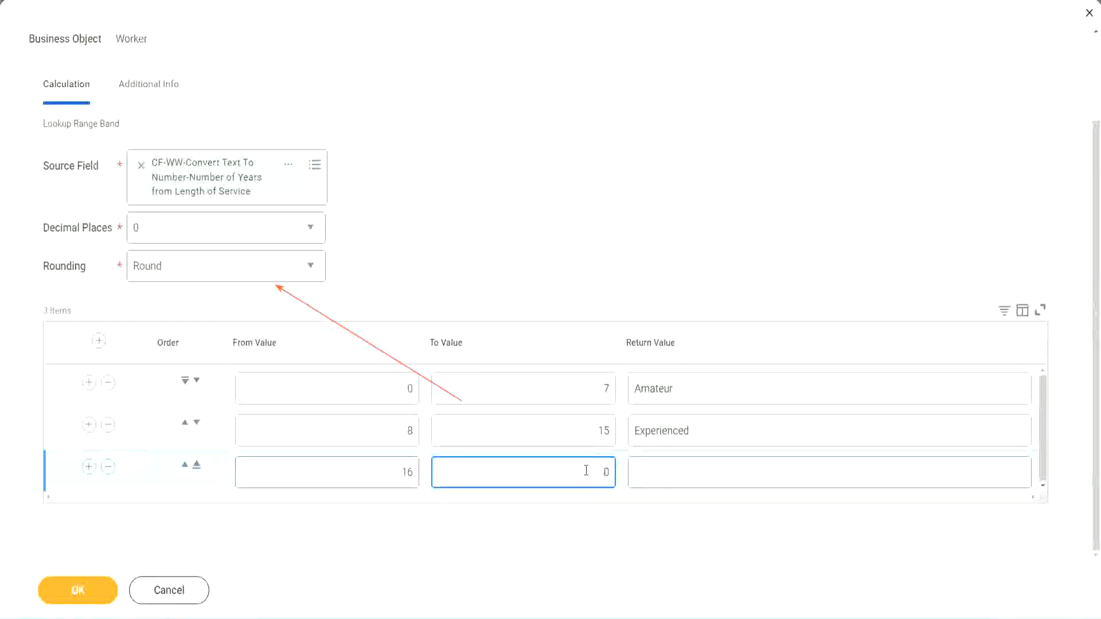
pyautogui.write('3')
pyautogui.press('Tab')
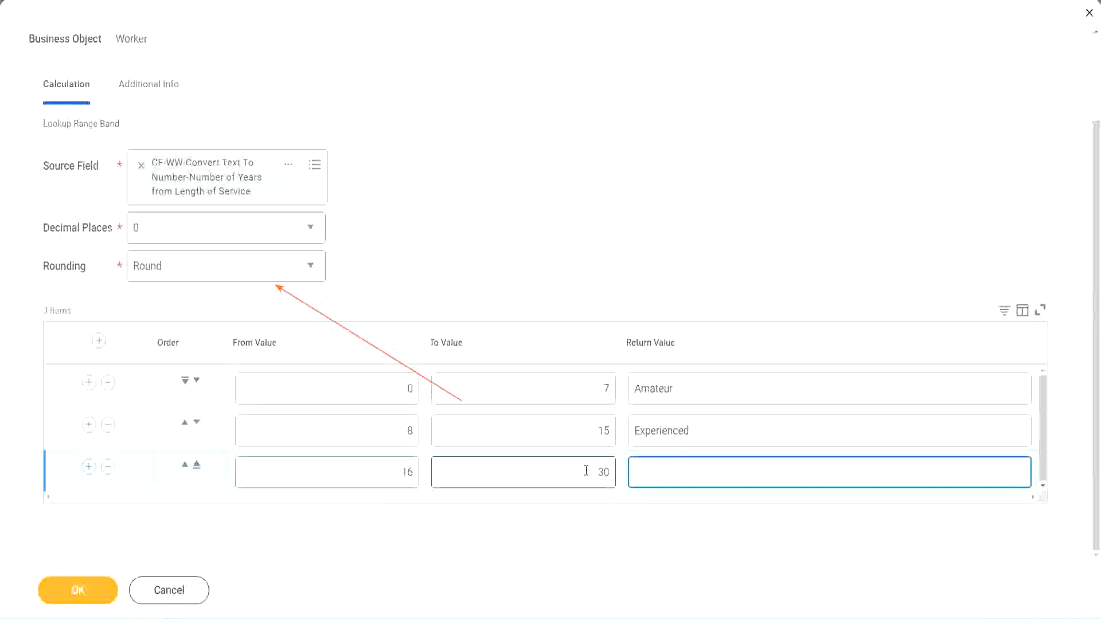
pyautogui.write('Senior')
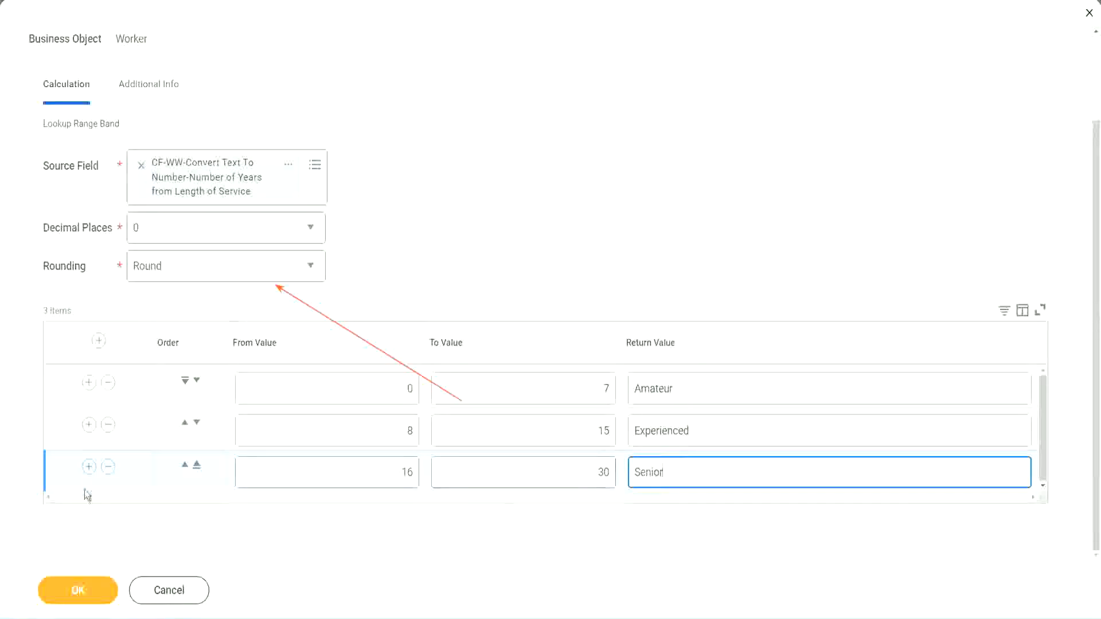
# - Add a fourth range band from 31 to 1000 with the return value "Legend"
pyautogui.click(88, 472)
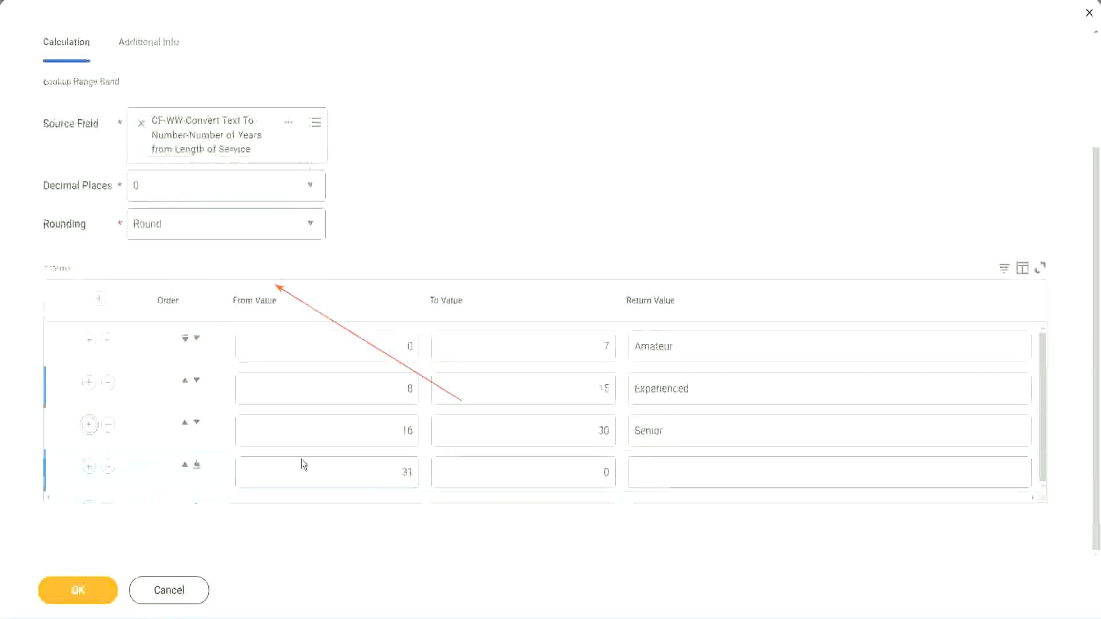
pyautogui.doubleClick(414, 469)
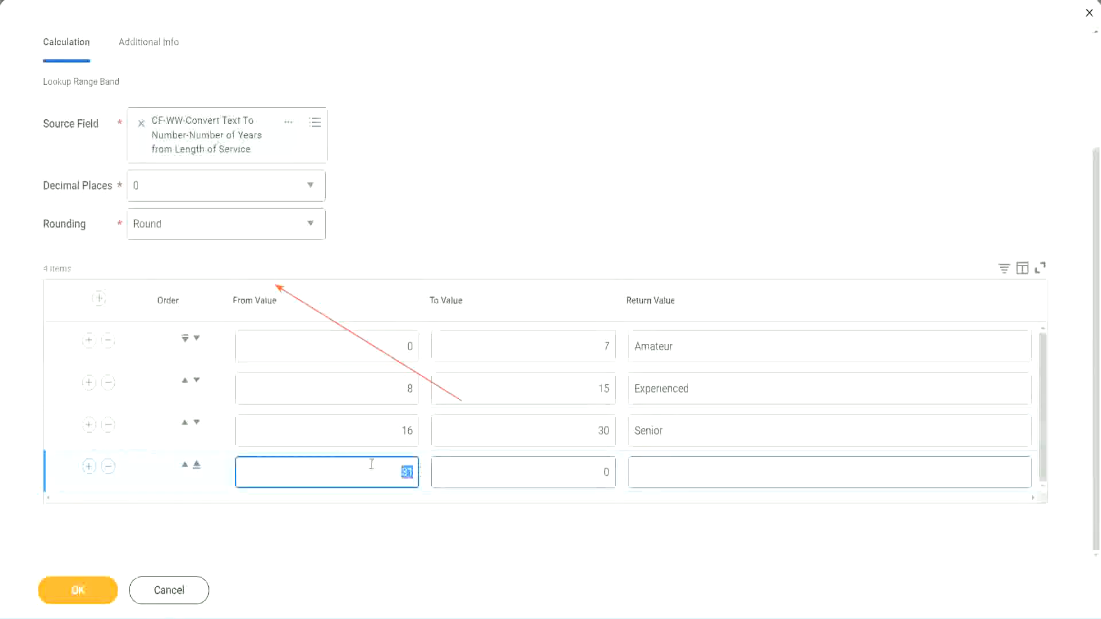
pyautogui.click(594, 472)
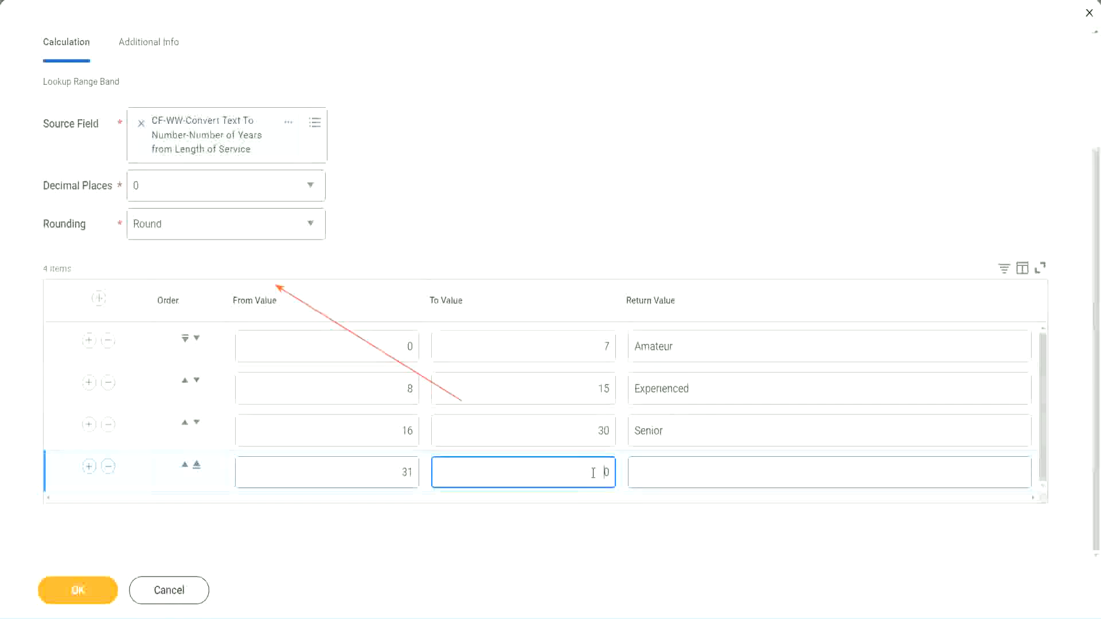
pyautogui.write('1000')
pyautogui.doubleClick(621, 468)
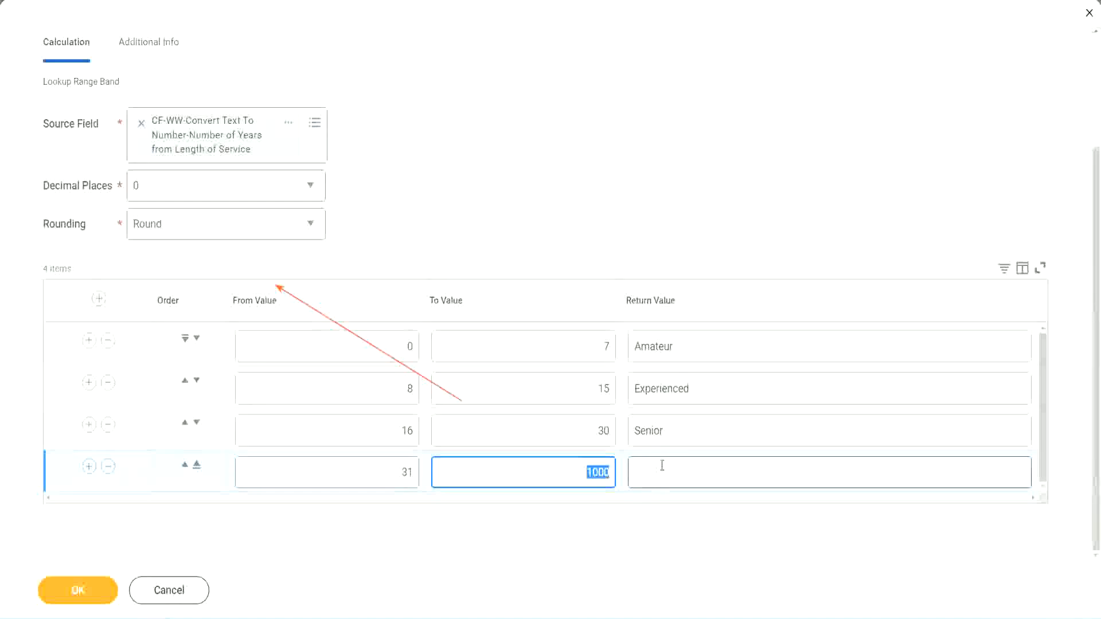
pyautogui.click(577, 469)
pyautogui.doubleClick(617, 470)
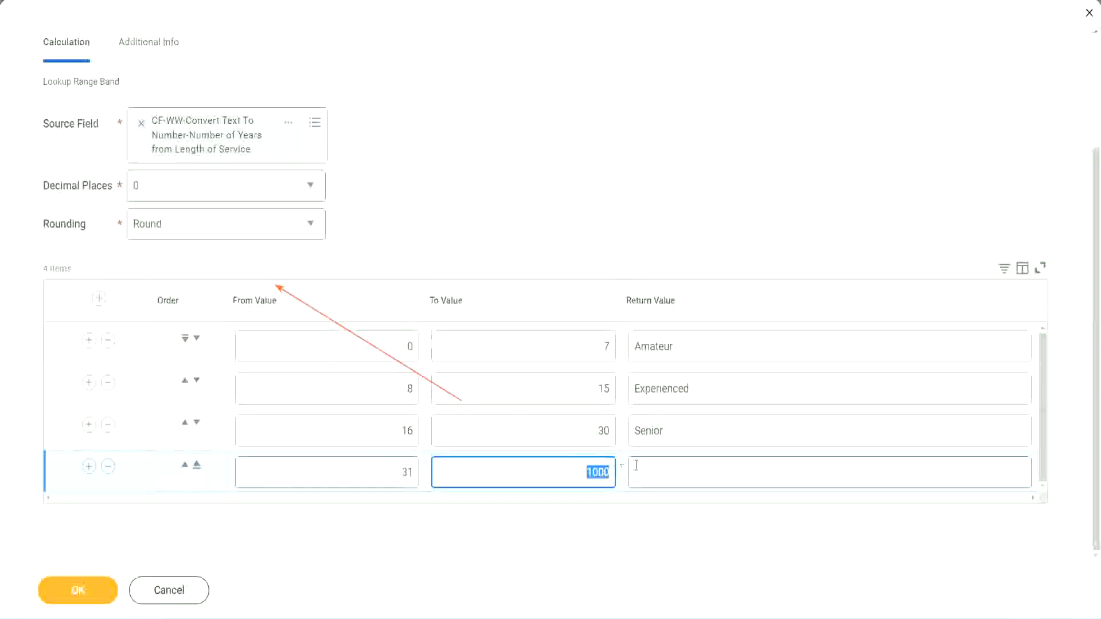
pyautogui.click(687, 472)
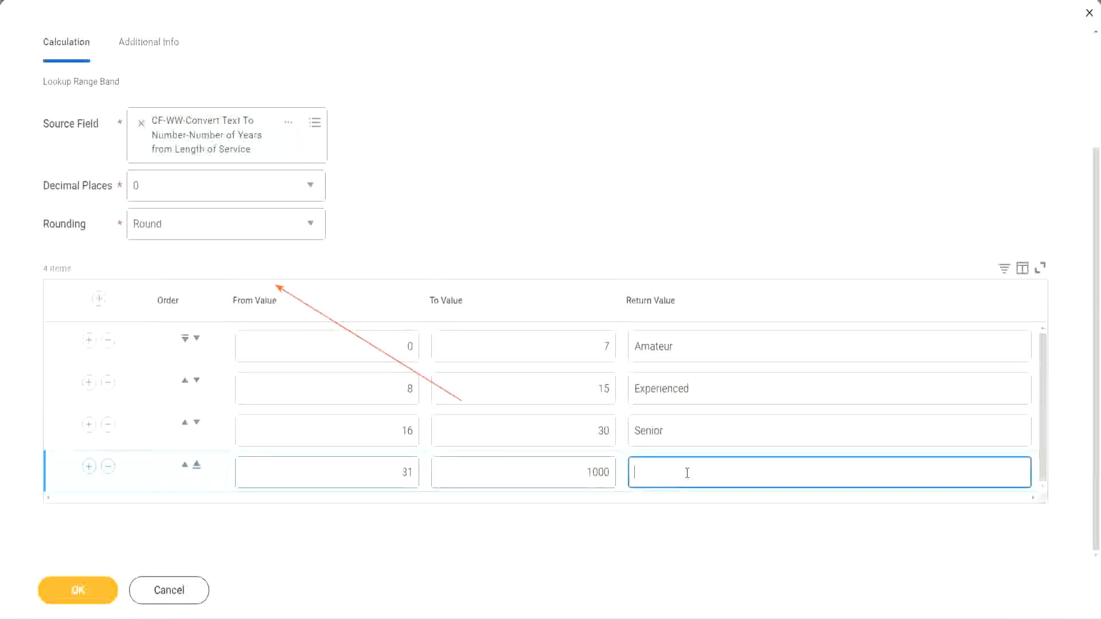
pyautogui.write('Legend')
pyautogui.click(513, 190)
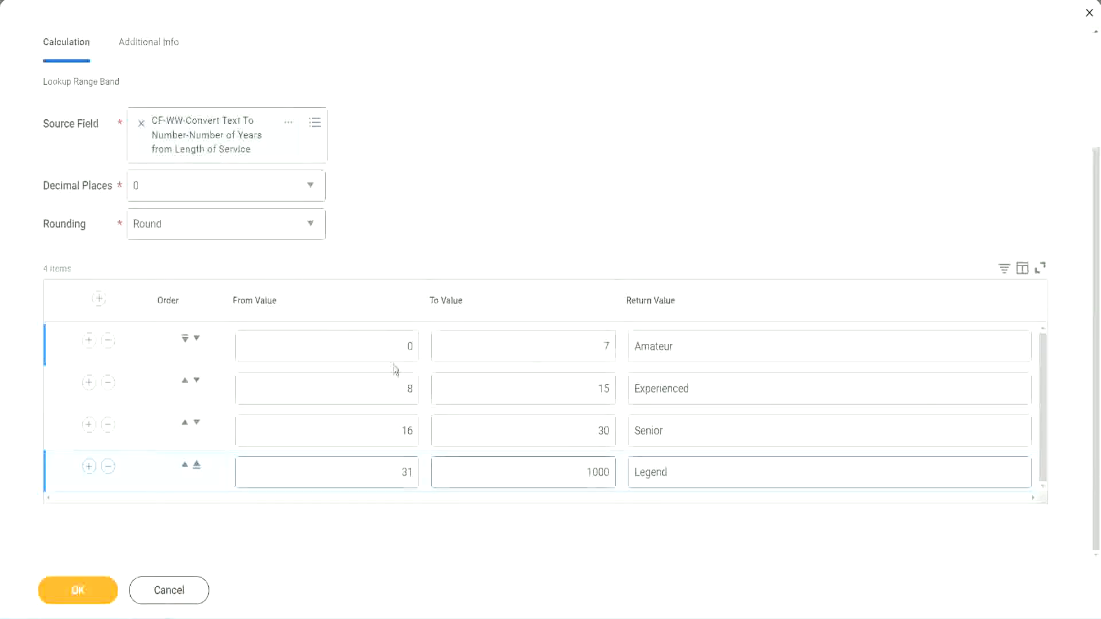
# - Review the return values of the four range bands against their From and To values
pyautogui.doubleClick(715, 345)
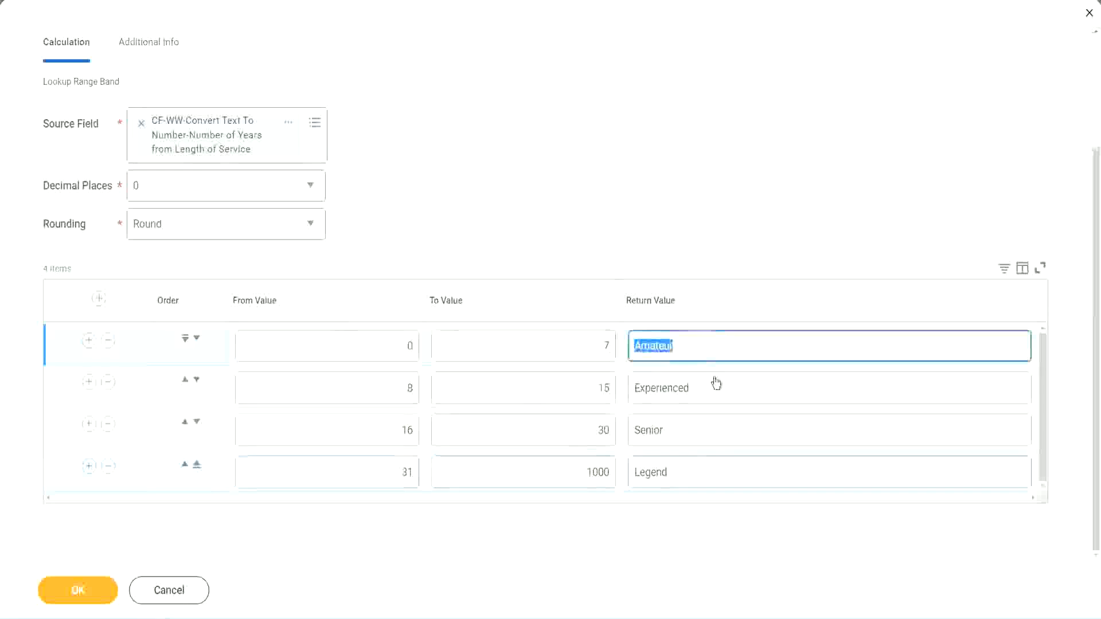
pyautogui.doubleClick(708, 397)
pyautogui.doubleClick(696, 437)
pyautogui.doubleClick(694, 473)
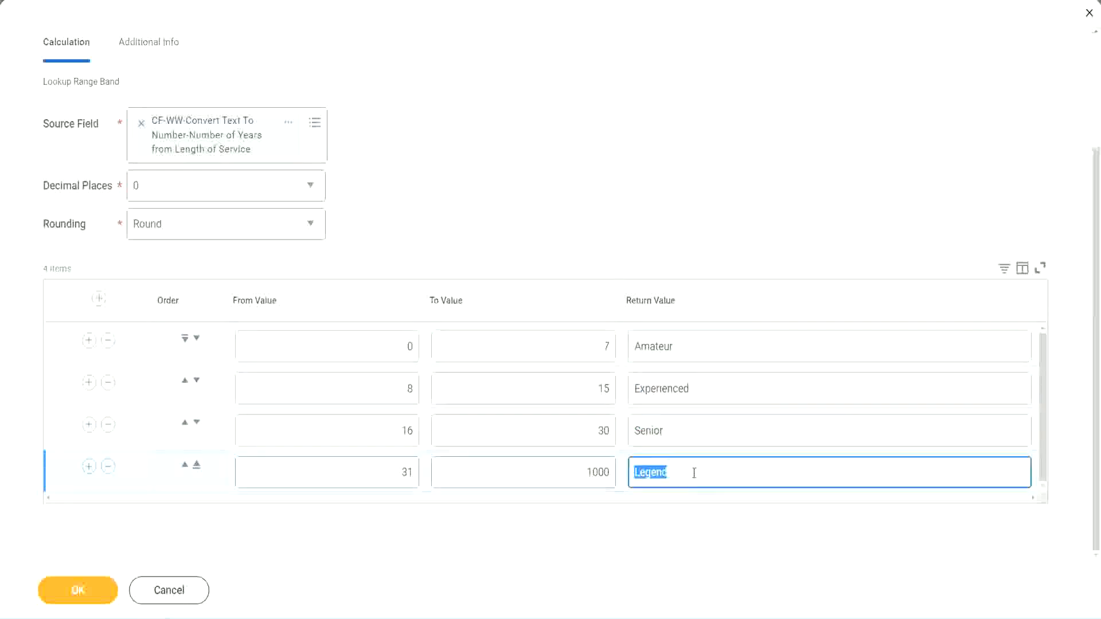
pyautogui.doubleClick(351, 351)
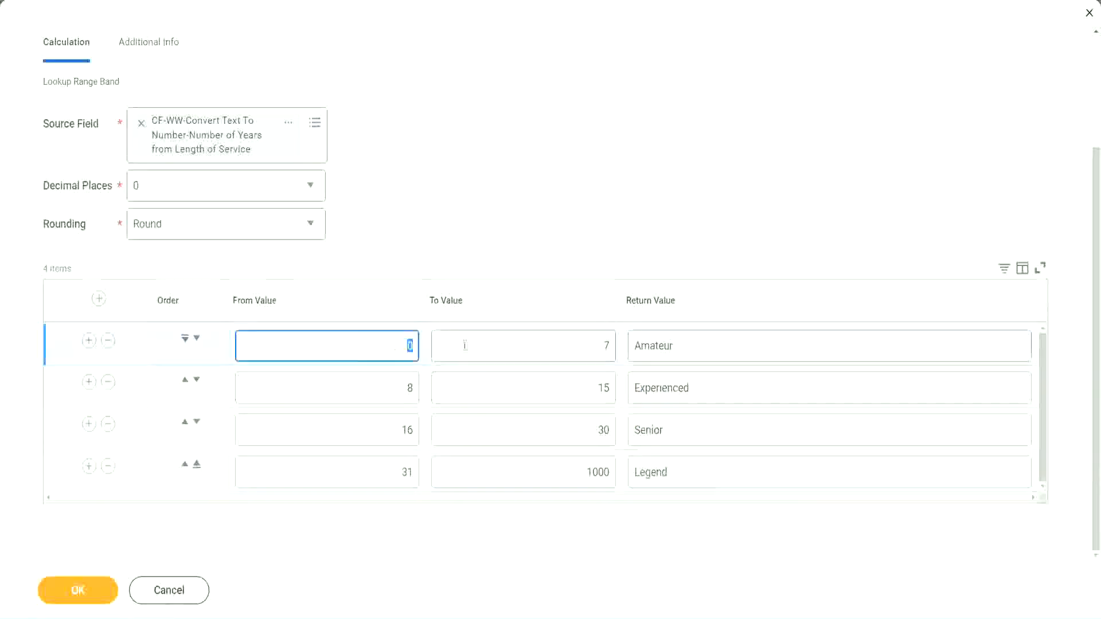
pyautogui.doubleClick(700, 431)
pyautogui.doubleClick(691, 471)
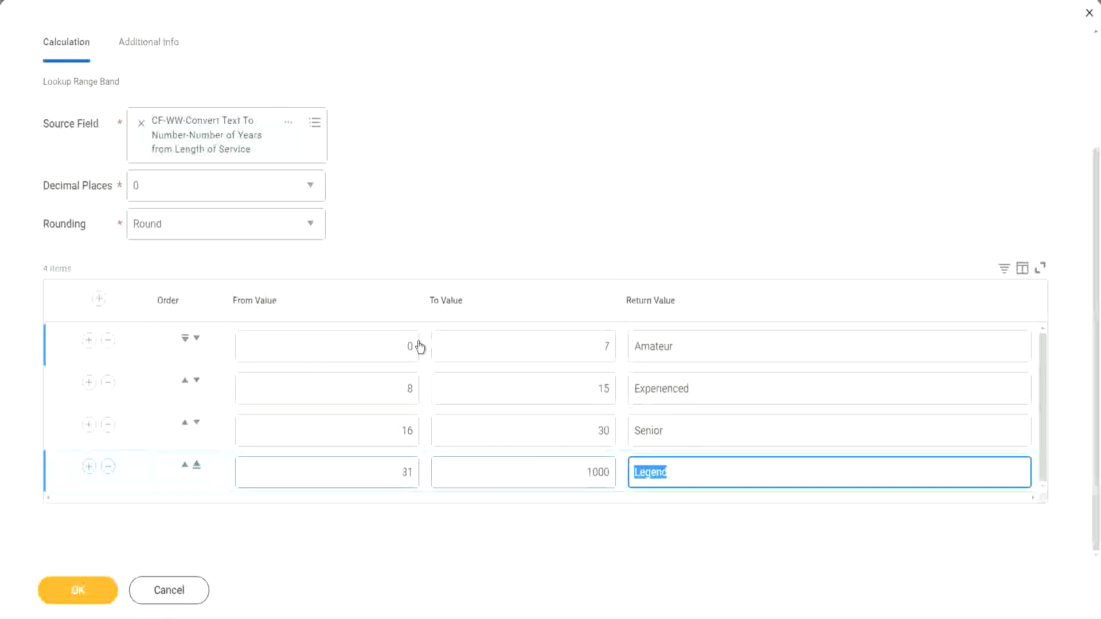
pyautogui.click(507, 248)
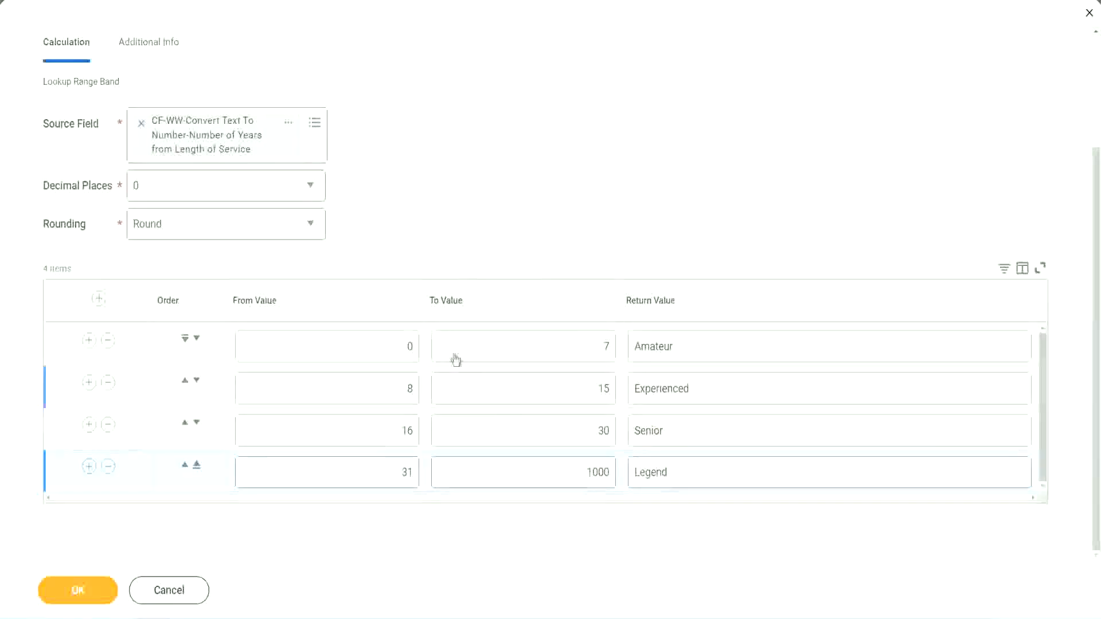
# - Save the Lookup Range Band calculated field and copy its name from the save confirmation
pyautogui.click(76, 589)
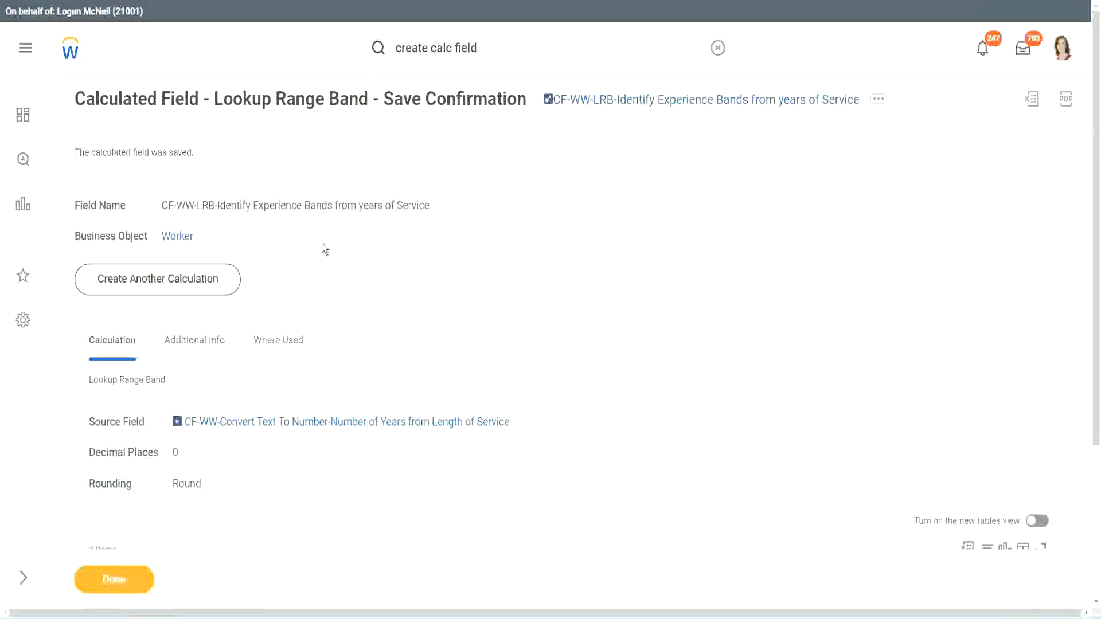
pyautogui.rightClick(642, 103)
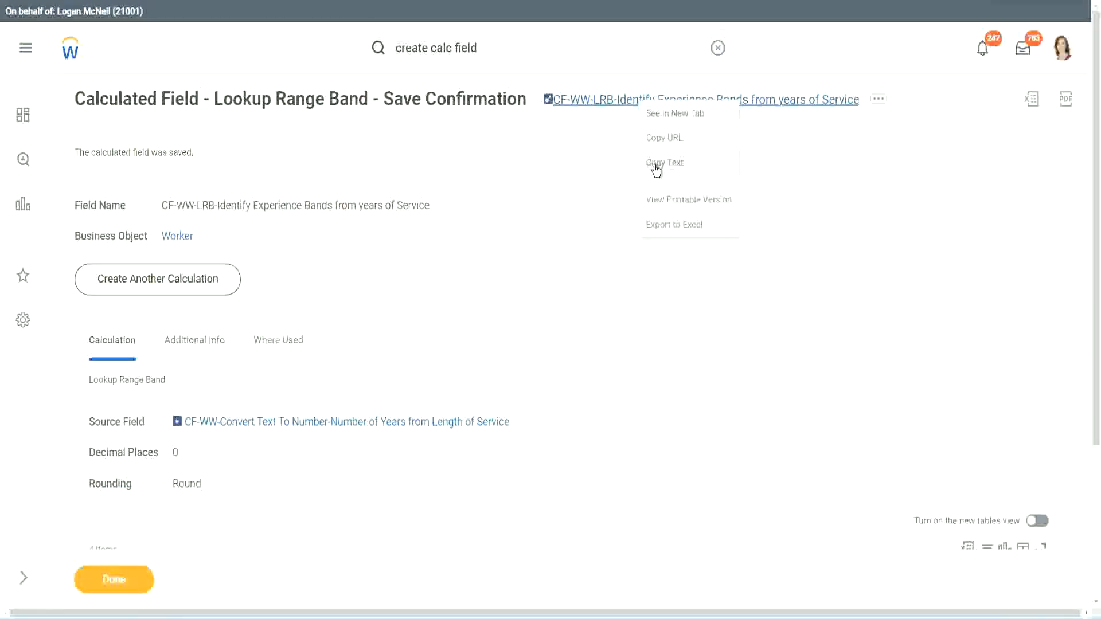
pyautogui.click(656, 166)
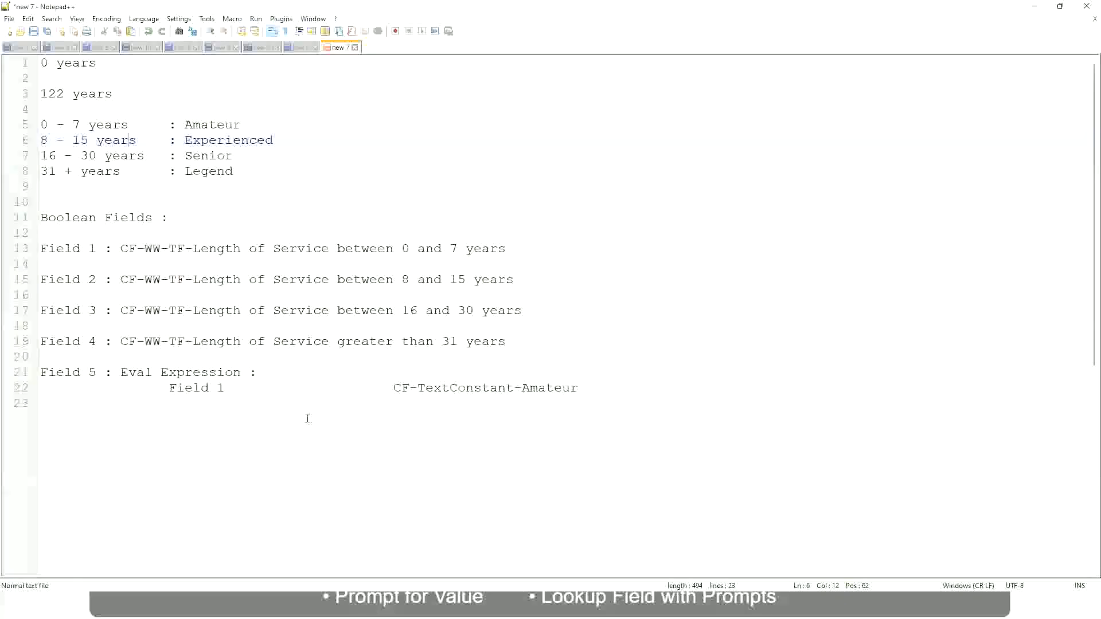
# - In the Notepad++ notes, leave blank lines below the Eval Expression entry and add the amount "10,000 USD"
pyautogui.press('Return')
pyautogui.press('Return')
pyautogui.press('Return')
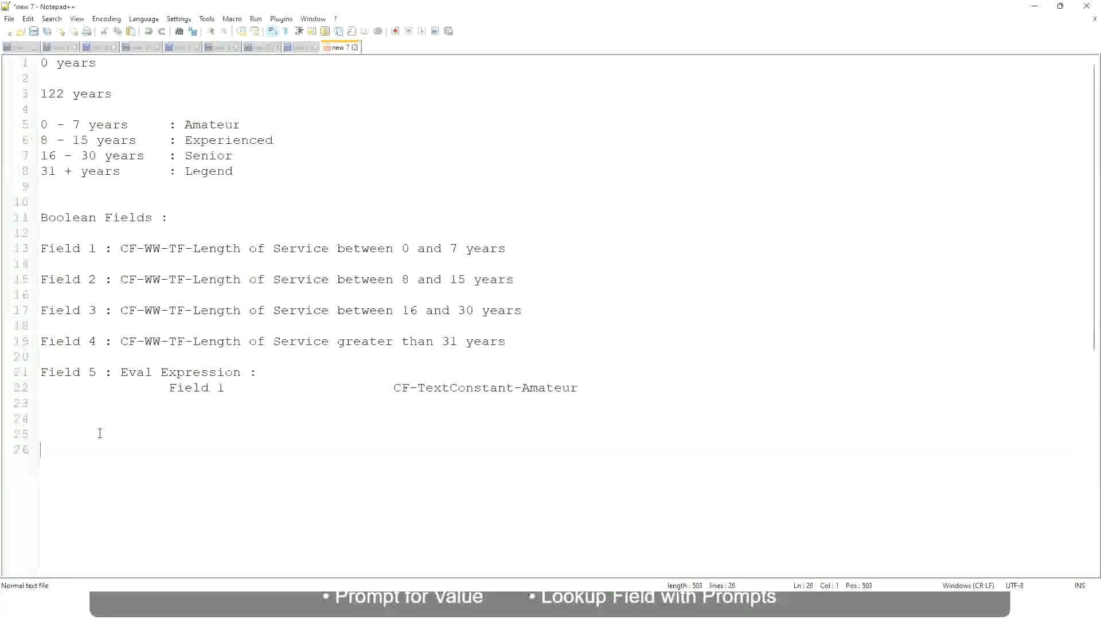
pyautogui.write('10,000 USD')
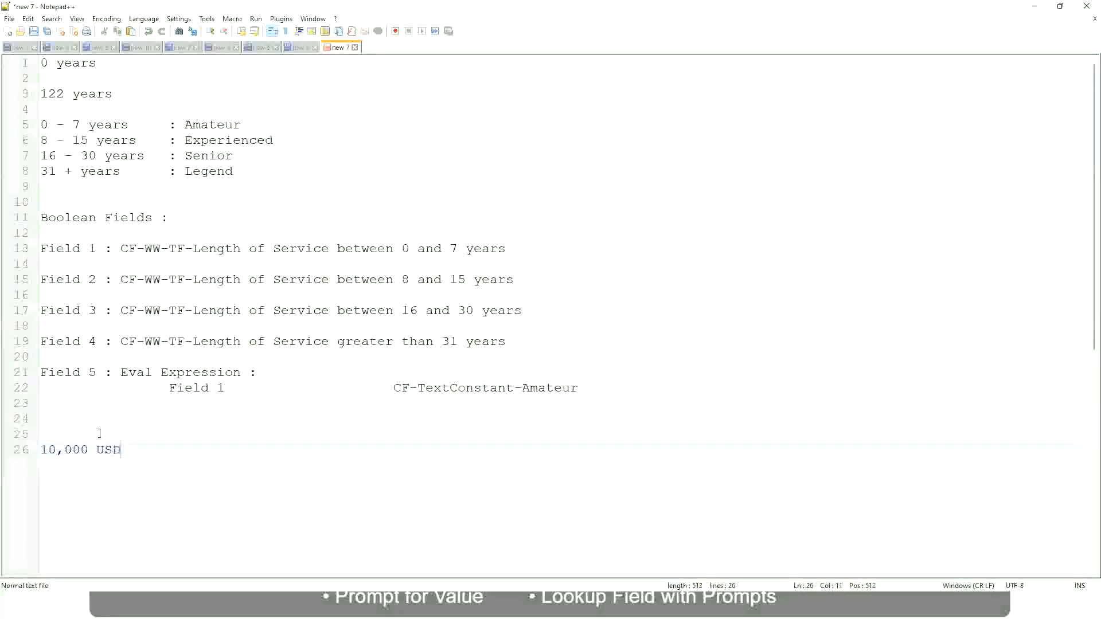
# - Add "1,000,000 USD" further along the 10,000 USD line and start a new line below it with a blank line between
pyautogui.press('Tab')
pyautogui.press('Tab')
pyautogui.press('Tab')
pyautogui.write('1')
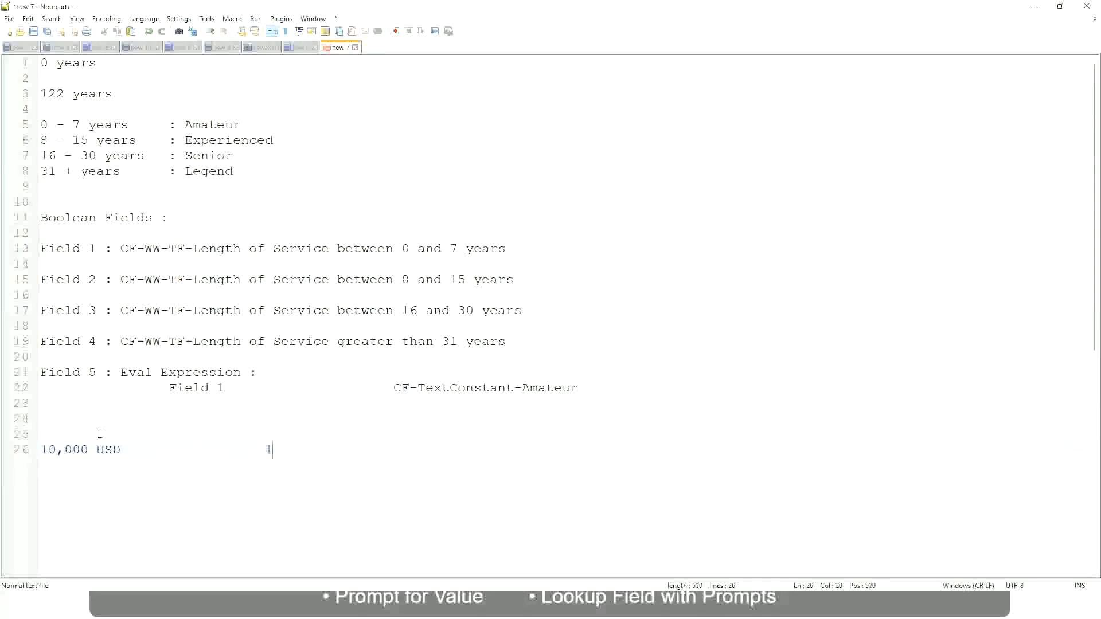
pyautogui.write(',000,000')
pyautogui.press('Left')
pyautogui.press('Left')
pyautogui.press('Left')
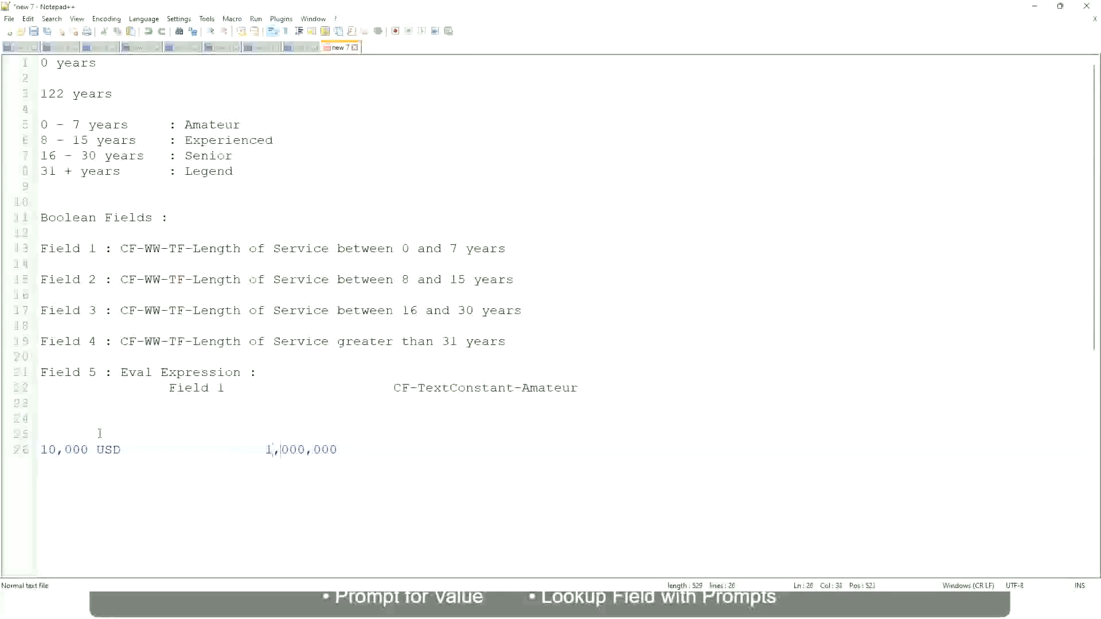
pyautogui.press('End')
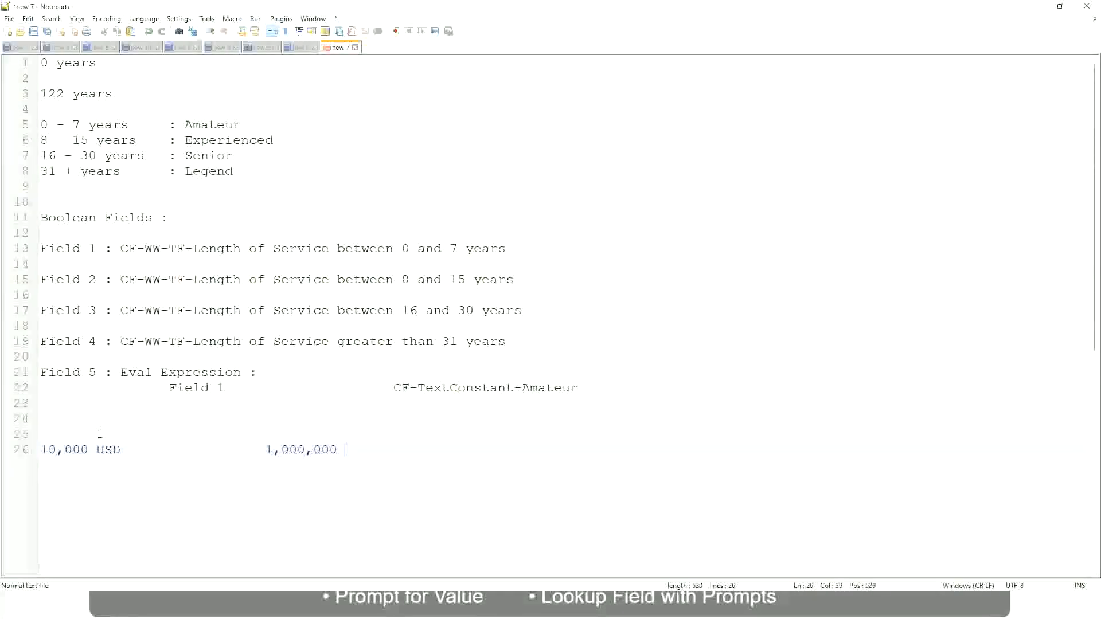
pyautogui.write('USD')
pyautogui.press('Return')
pyautogui.press('Return')
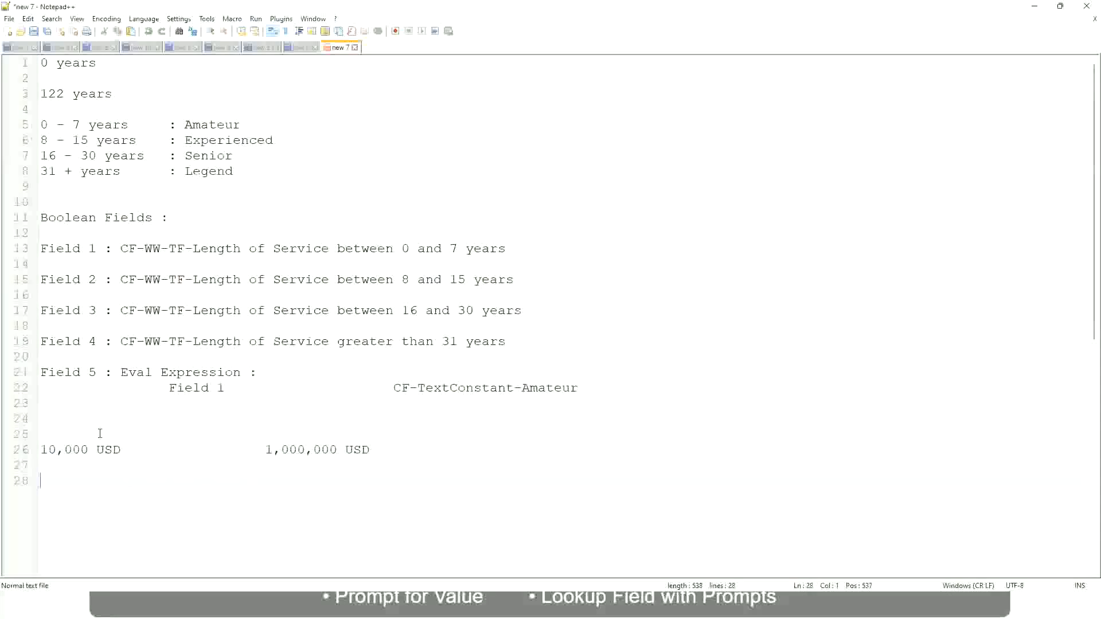
# - Below the USD amounts, add the range line "10 - 50,000" with the label ": Low" spaced out after it
pyautogui.write('10 - 50,000             : Low')
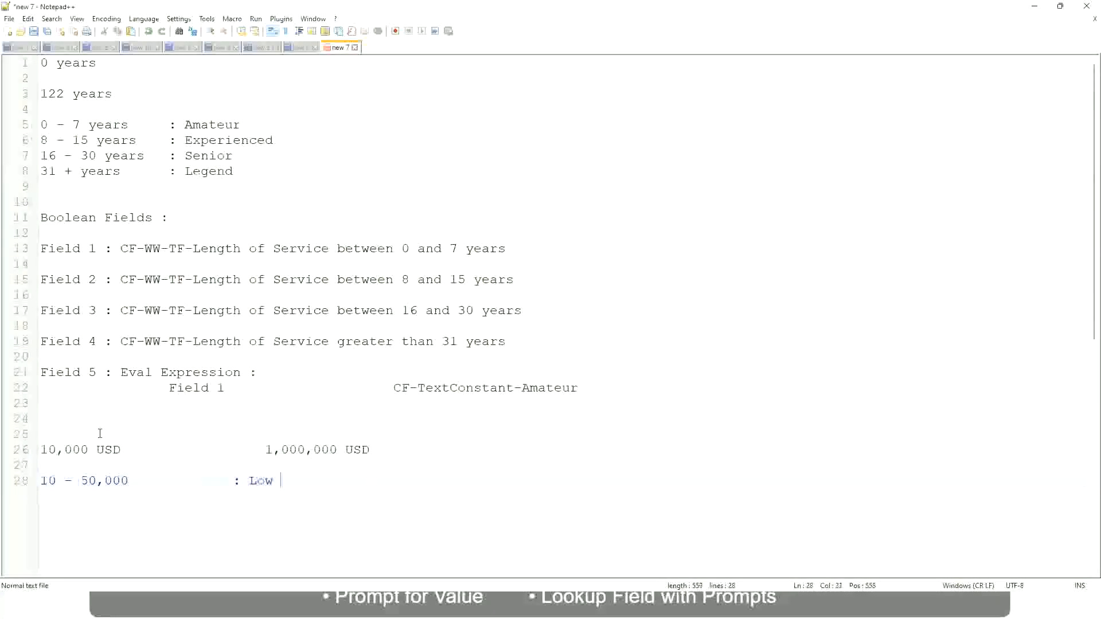
# - Add the range line "50,001 - 150,000" under the Low band, with ": Medium" aligned to the label above
pyautogui.press('Return')
pyautogui.press('Return')
pyautogui.press('Up')
pyautogui.write('50,001 ')
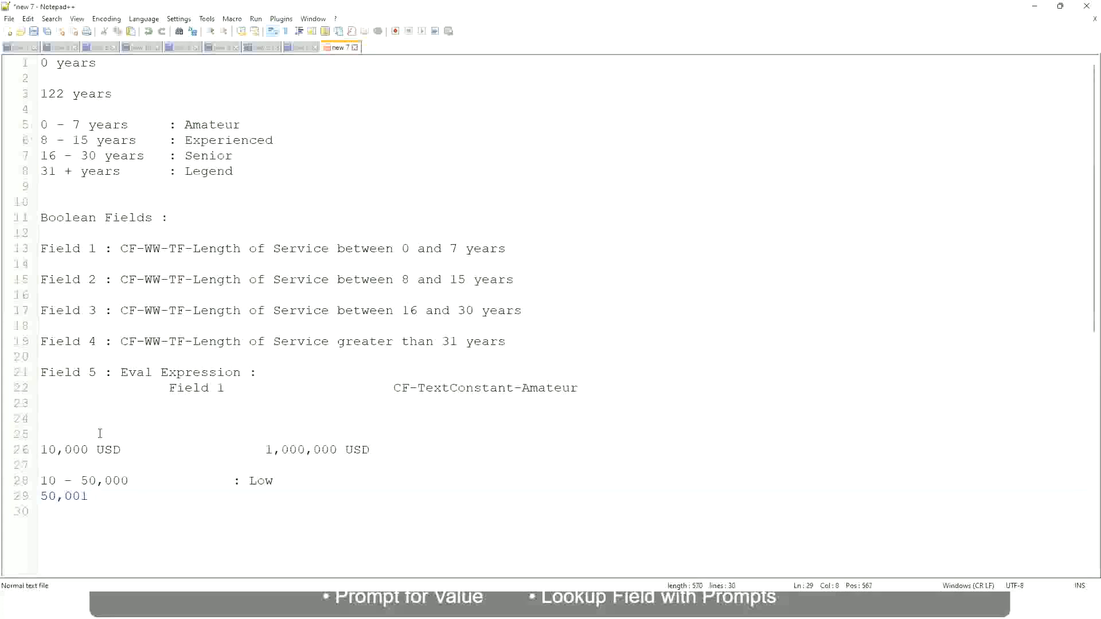
pyautogui.write('- 150,000')
pyautogui.press('Tab')
pyautogui.press('Tab')
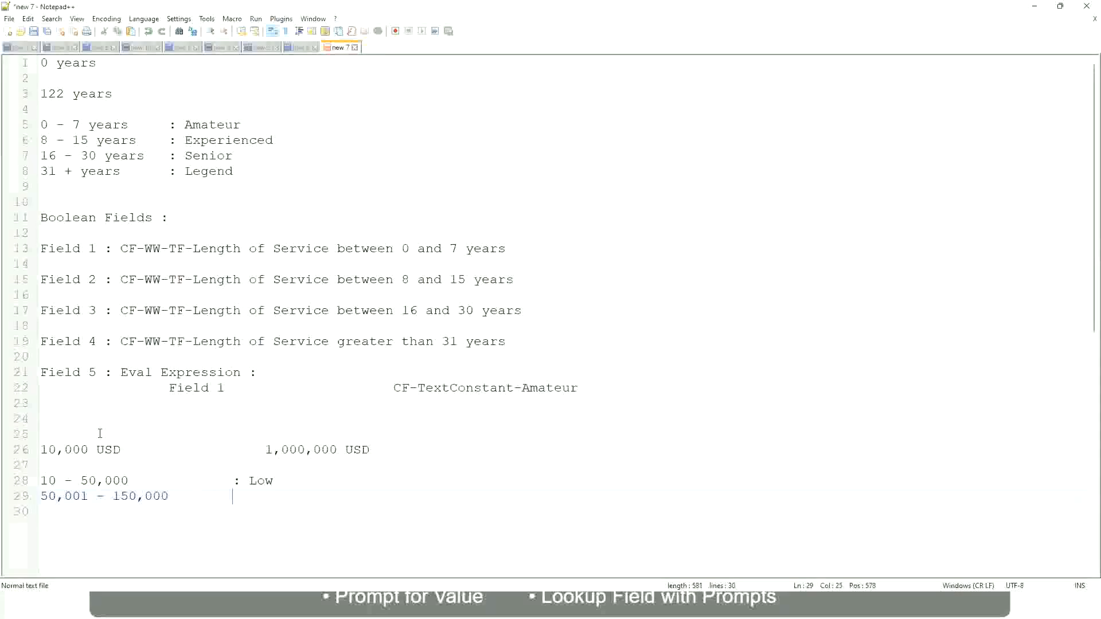
pyautogui.write(': Medium')
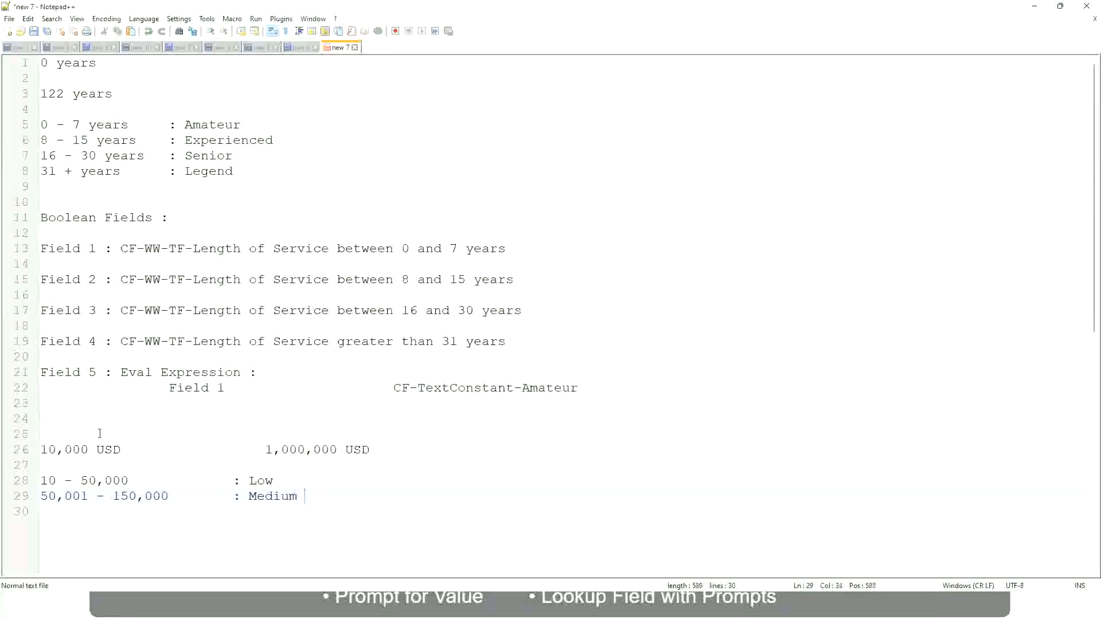
# - Add a third range line "> 150,000" under the Medium band, with the aligned label ": High"
pyautogui.press('Return')
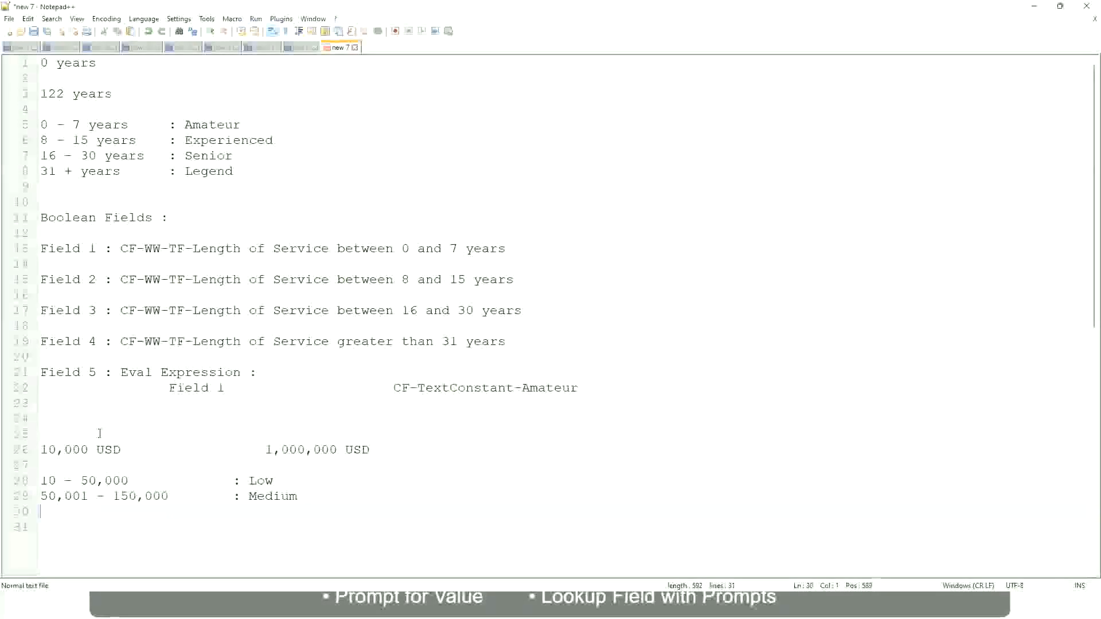
pyautogui.write('> 150,000')
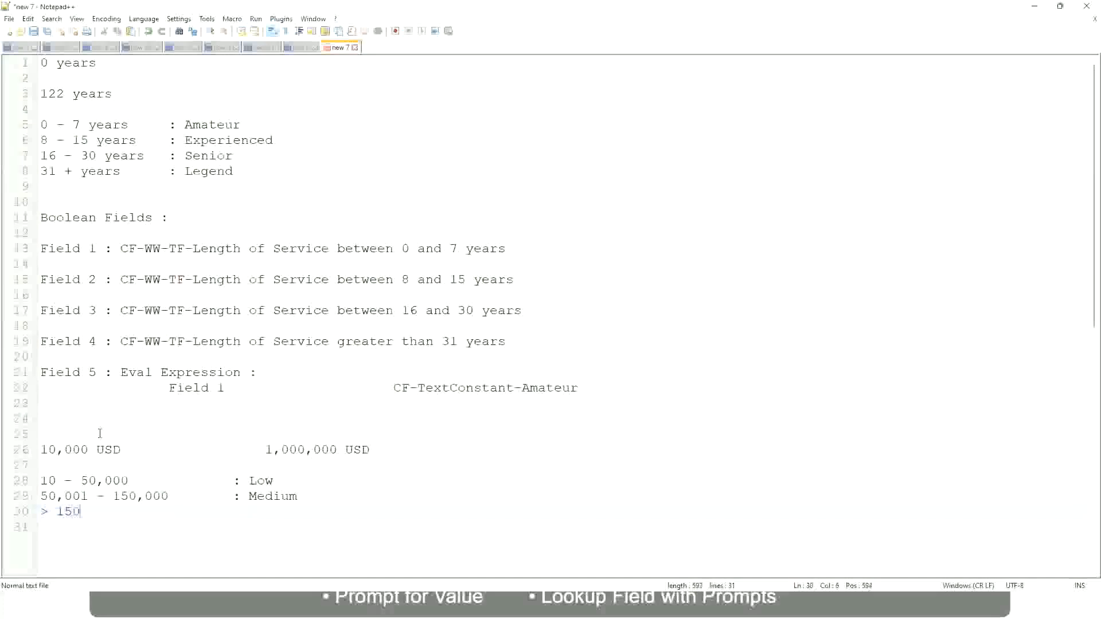
pyautogui.press('Tab')
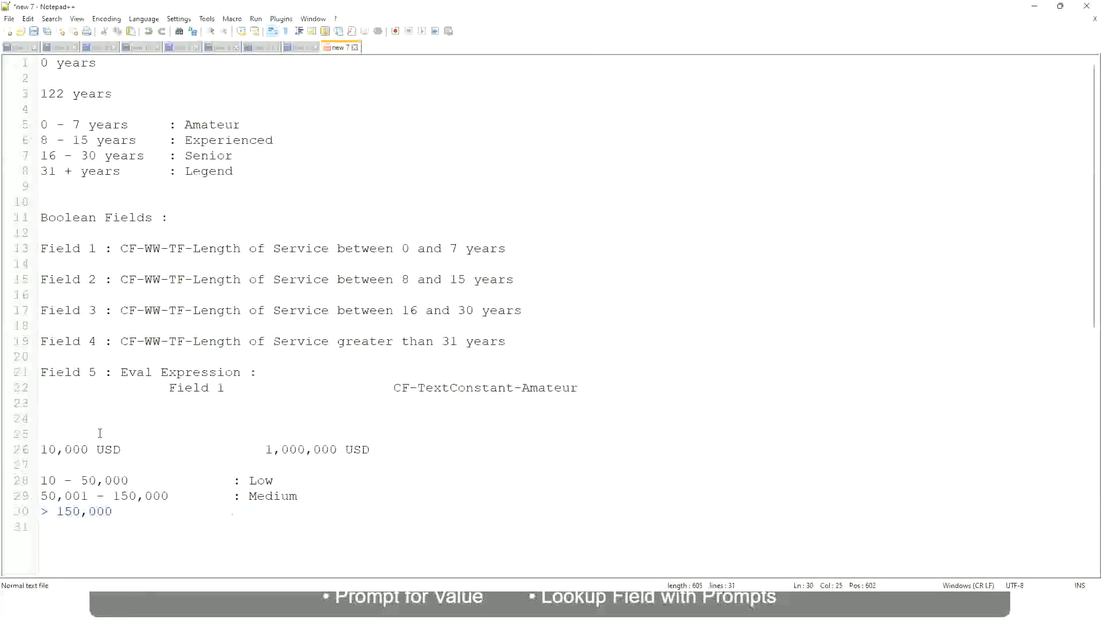
pyautogui.press('Tab')
pyautogui.write(': High')
# - Review the 10,000 USD and 1,000,000 USD amounts against the Low, Medium and High bands
pyautogui.click(35, 450)
pyautogui.click(35, 450)
pyautogui.click(48, 449)
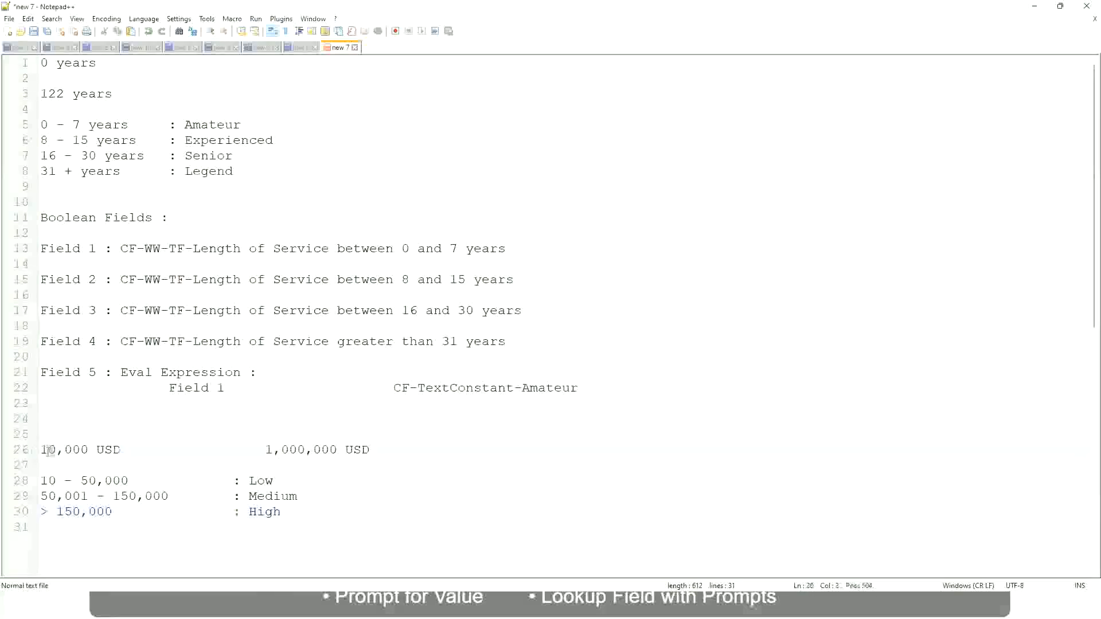
pyautogui.doubleClick(329, 450)
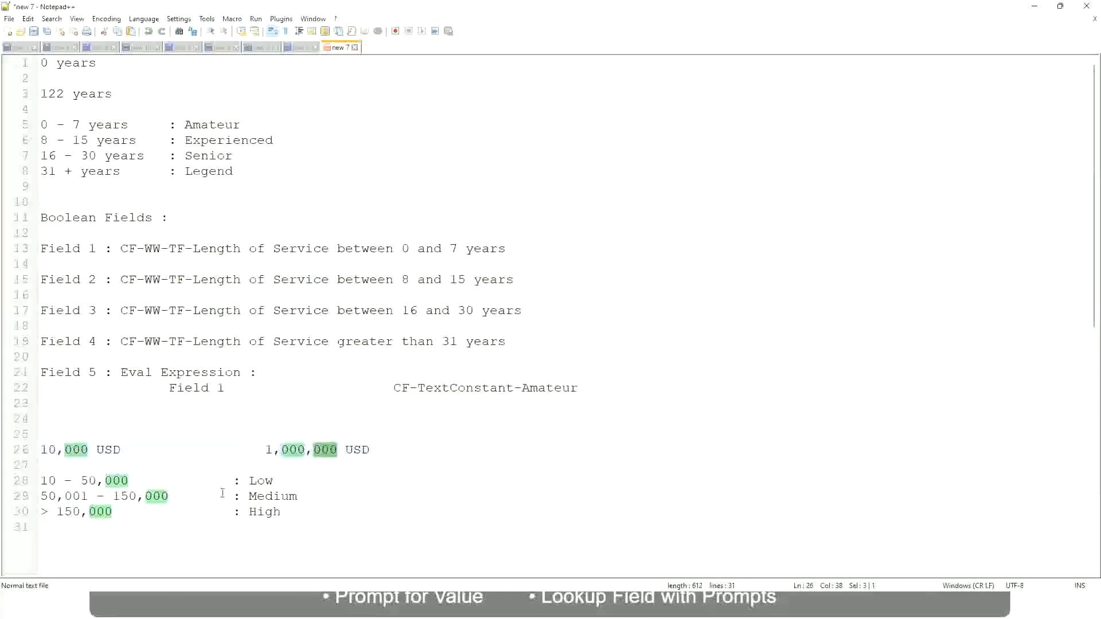
pyautogui.click(201, 496)
pyautogui.click(35, 449)
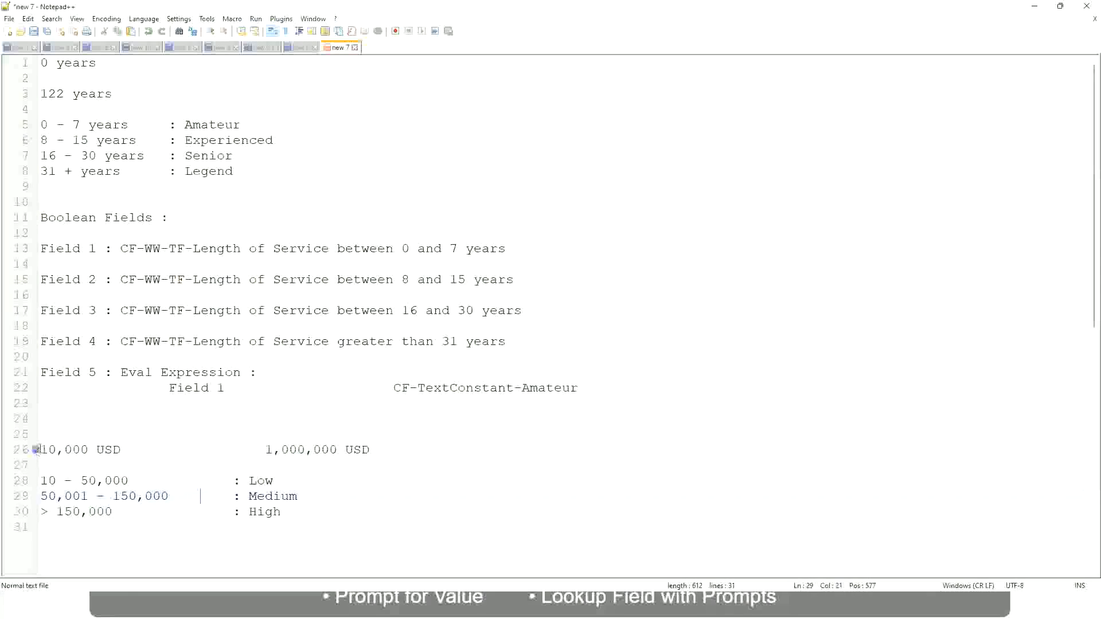
pyautogui.click(338, 451)
pyautogui.click(267, 480)
pyautogui.click(265, 514)
pyautogui.click(282, 507)
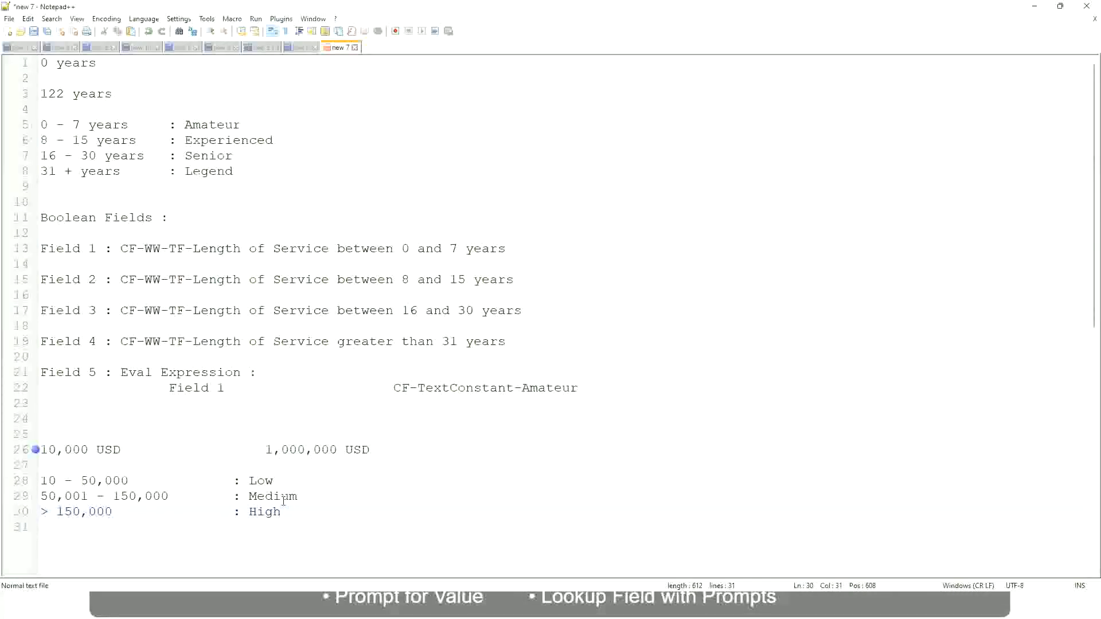